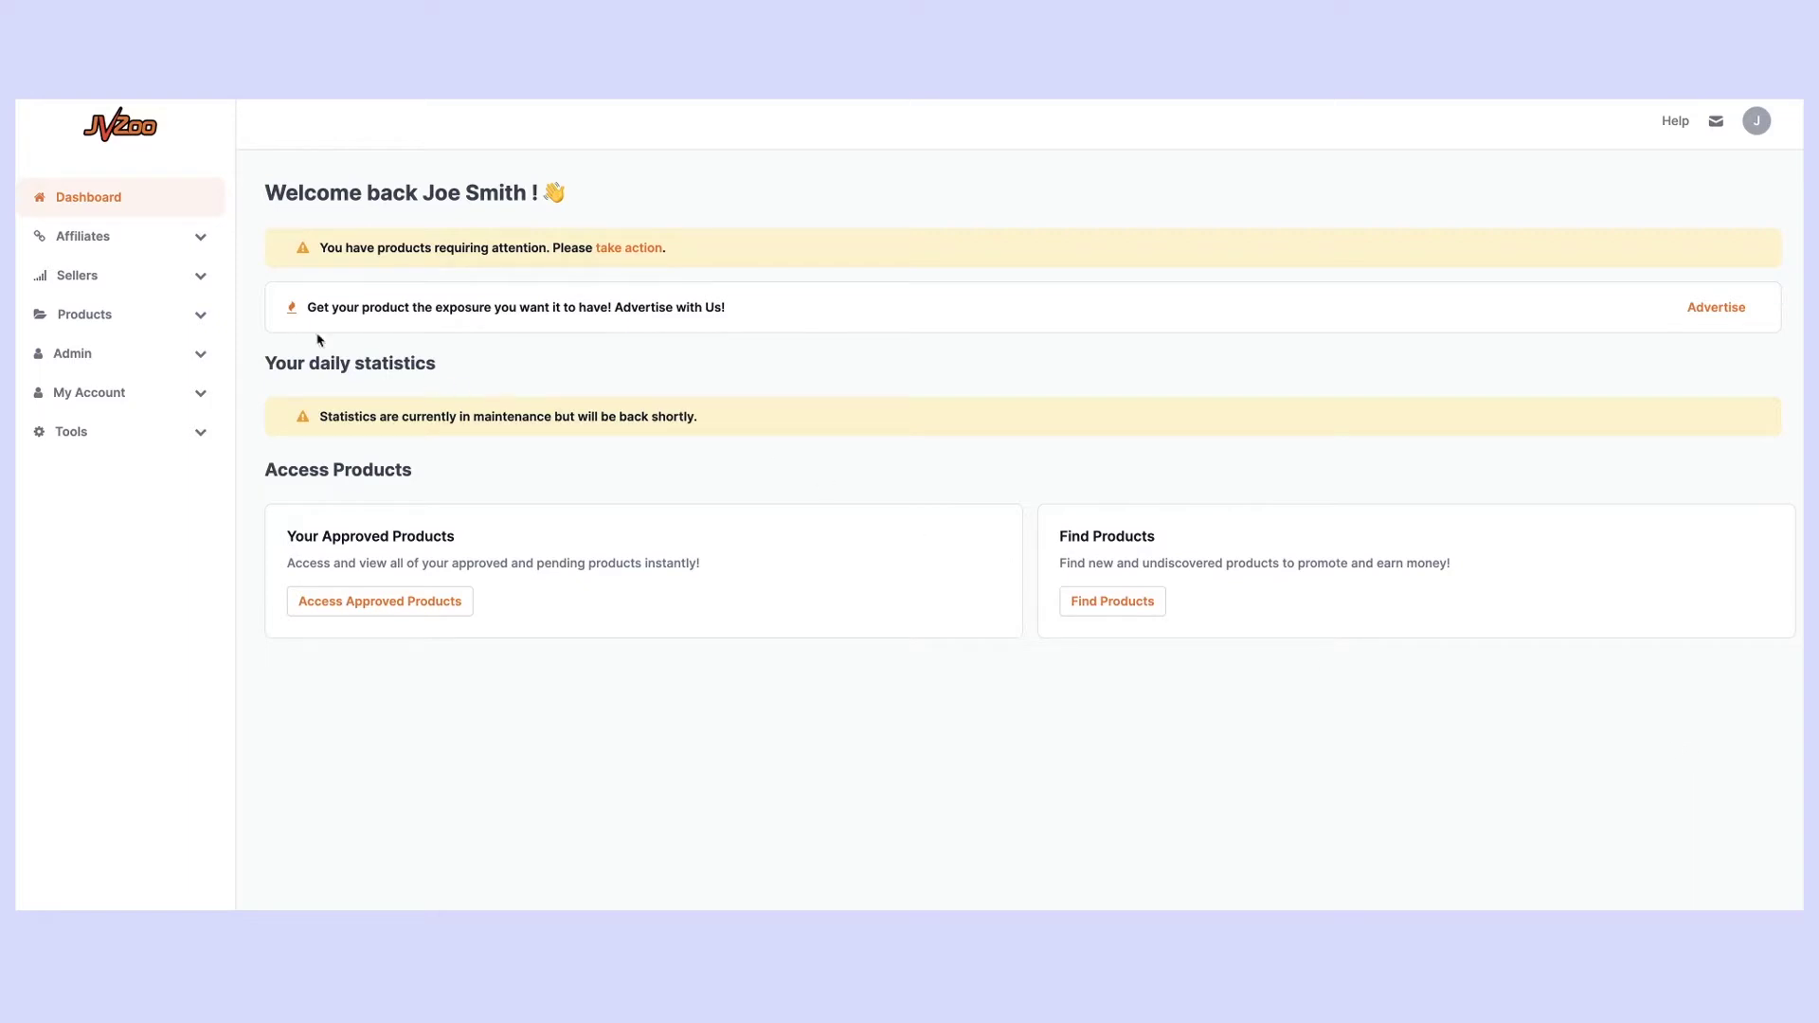
Go to Sellers > My Contests, where the contest list is empty.
{"action": "left_click", "coordinate": [142, 281]}
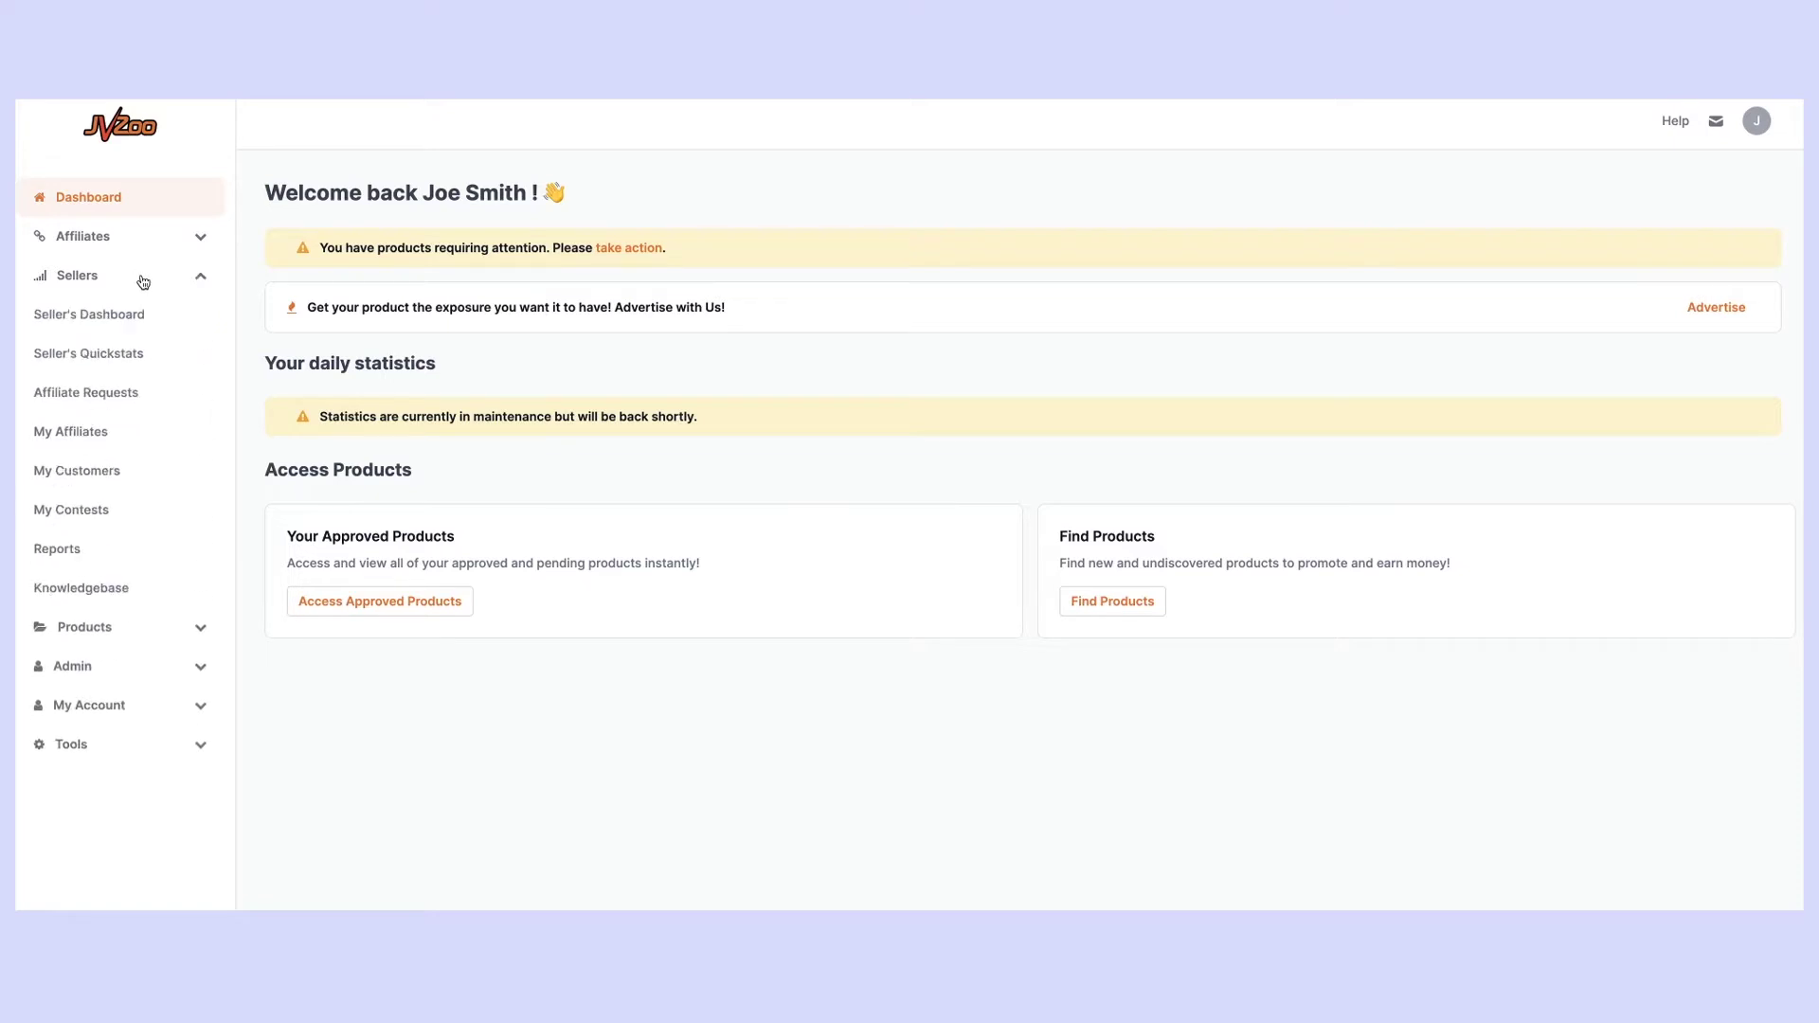
{"action": "left_click", "coordinate": [89, 515]}
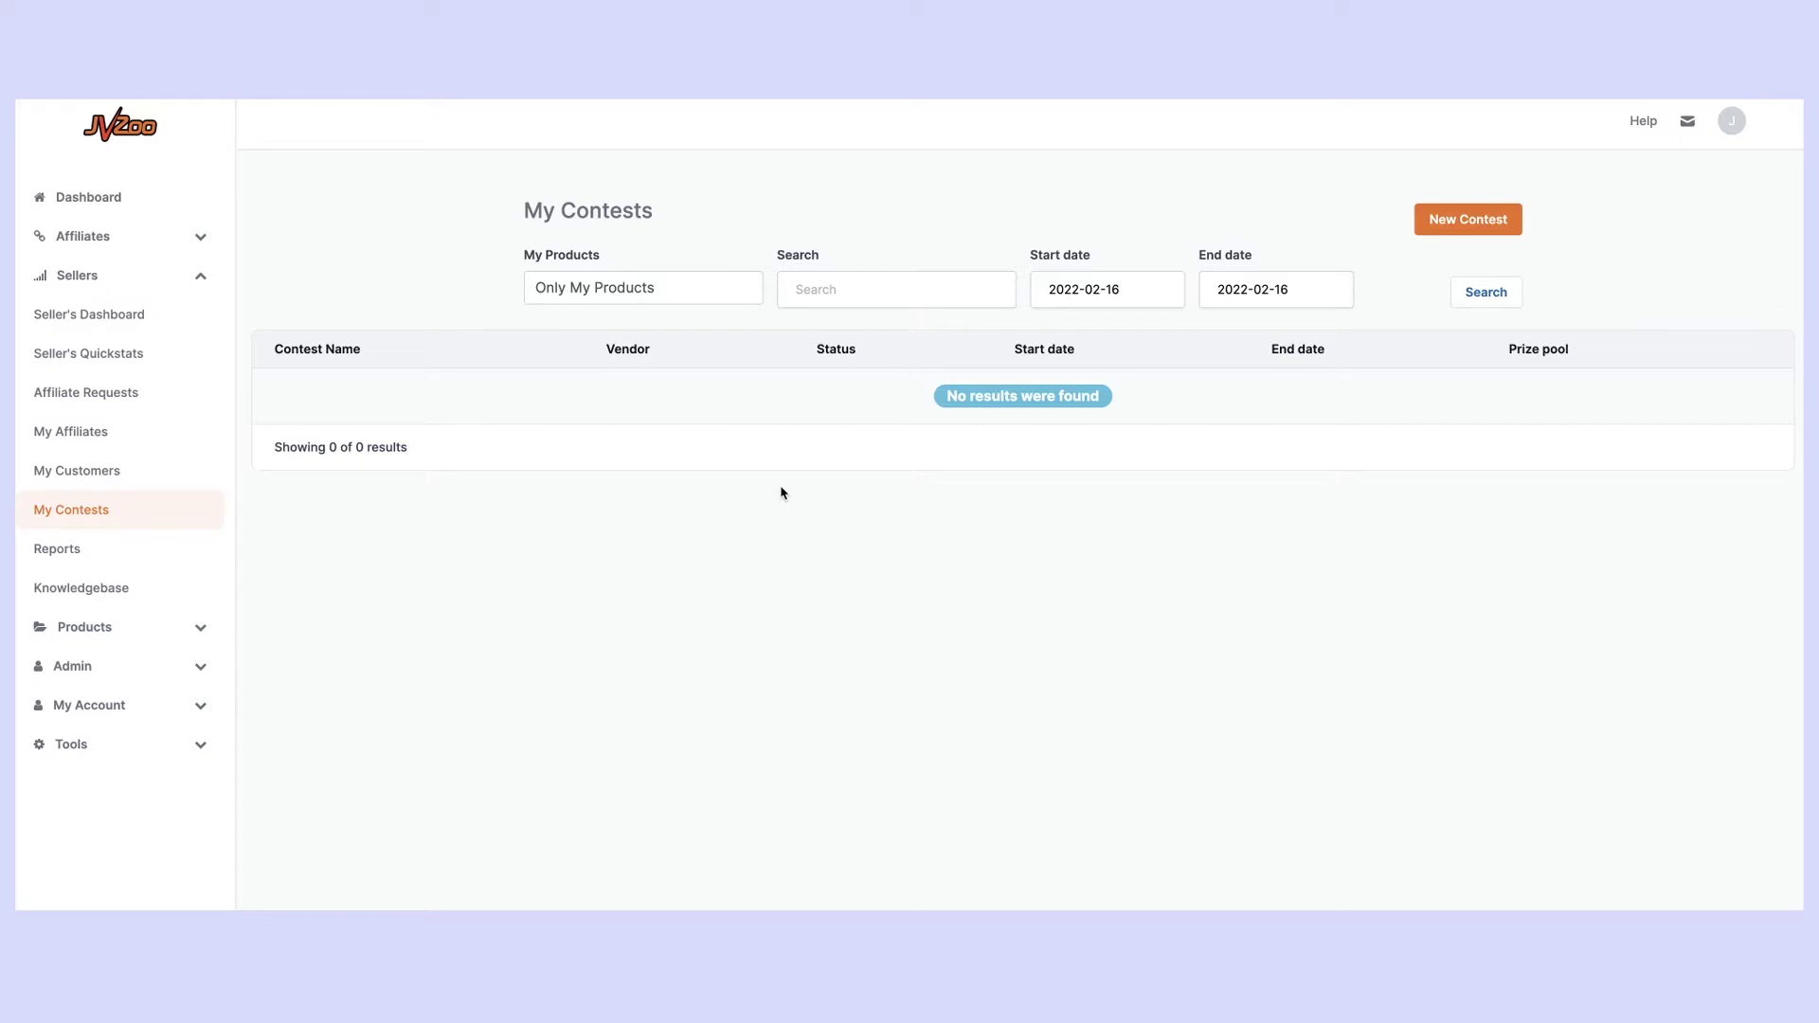
Create a new contest named 'Opening Contest My Awesome Product'.
{"action": "left_click", "coordinate": [1465, 224]}
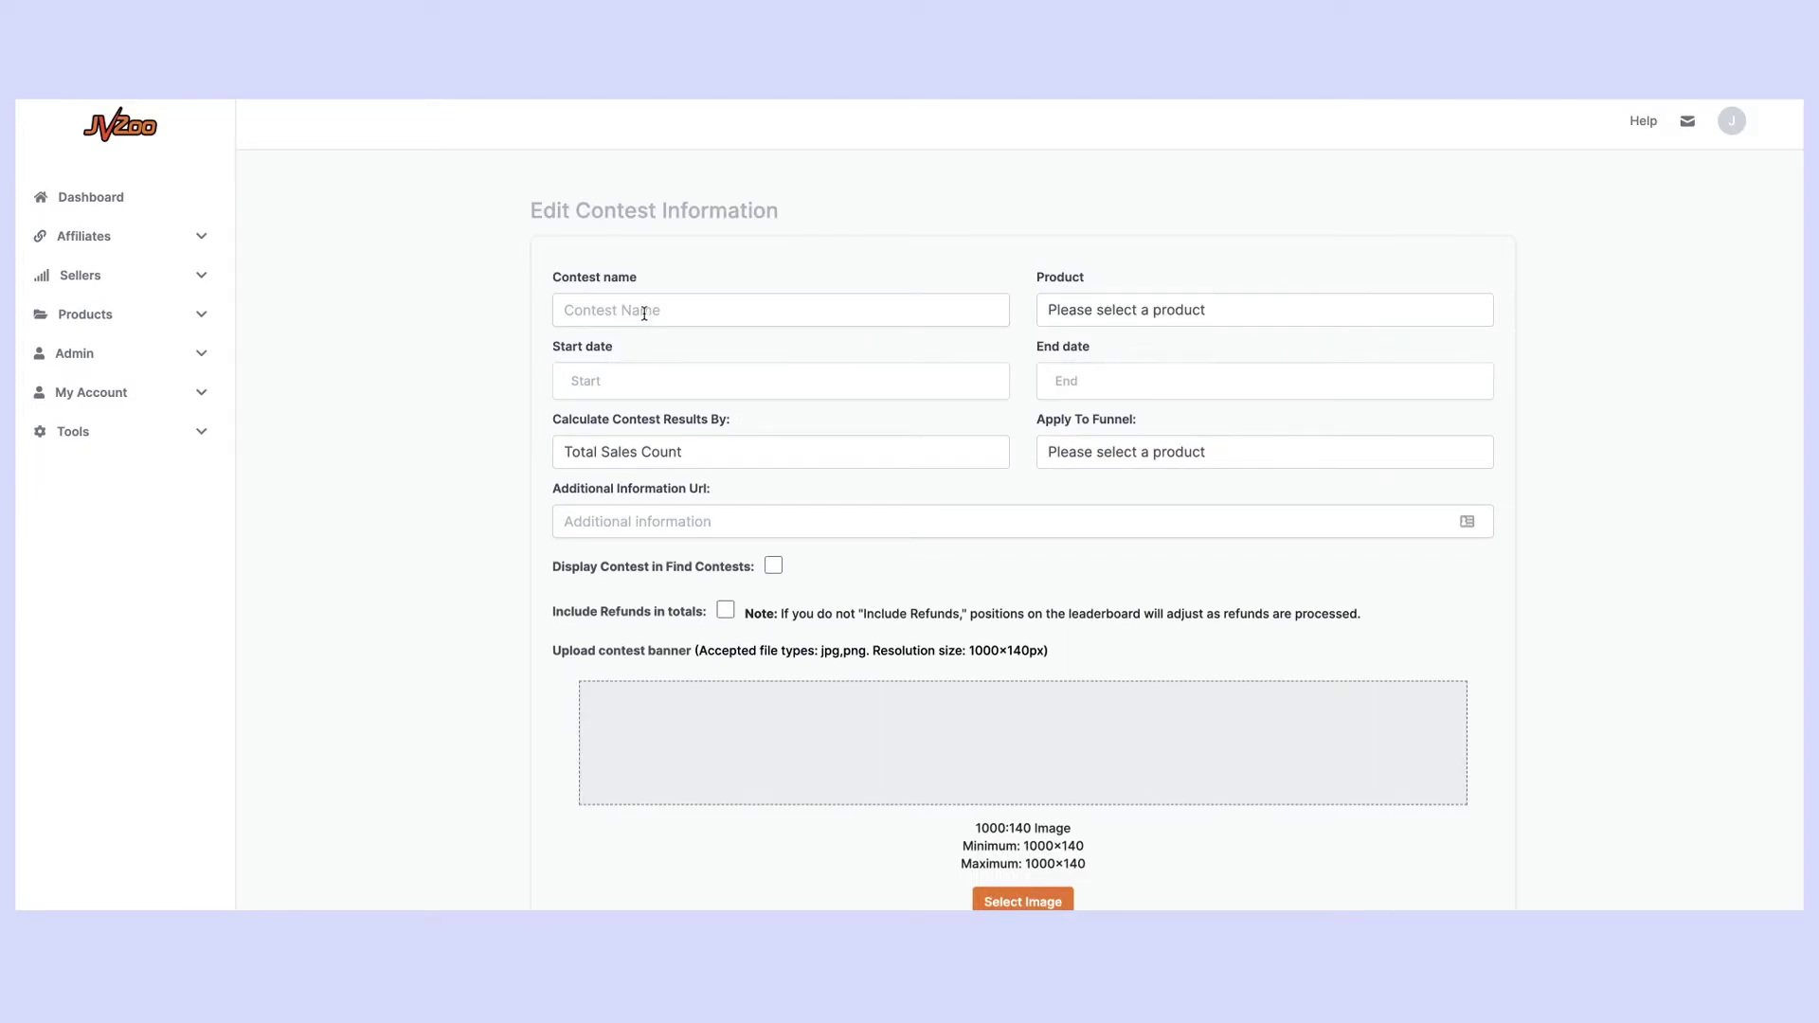
{"action": "left_click", "coordinate": [644, 313]}
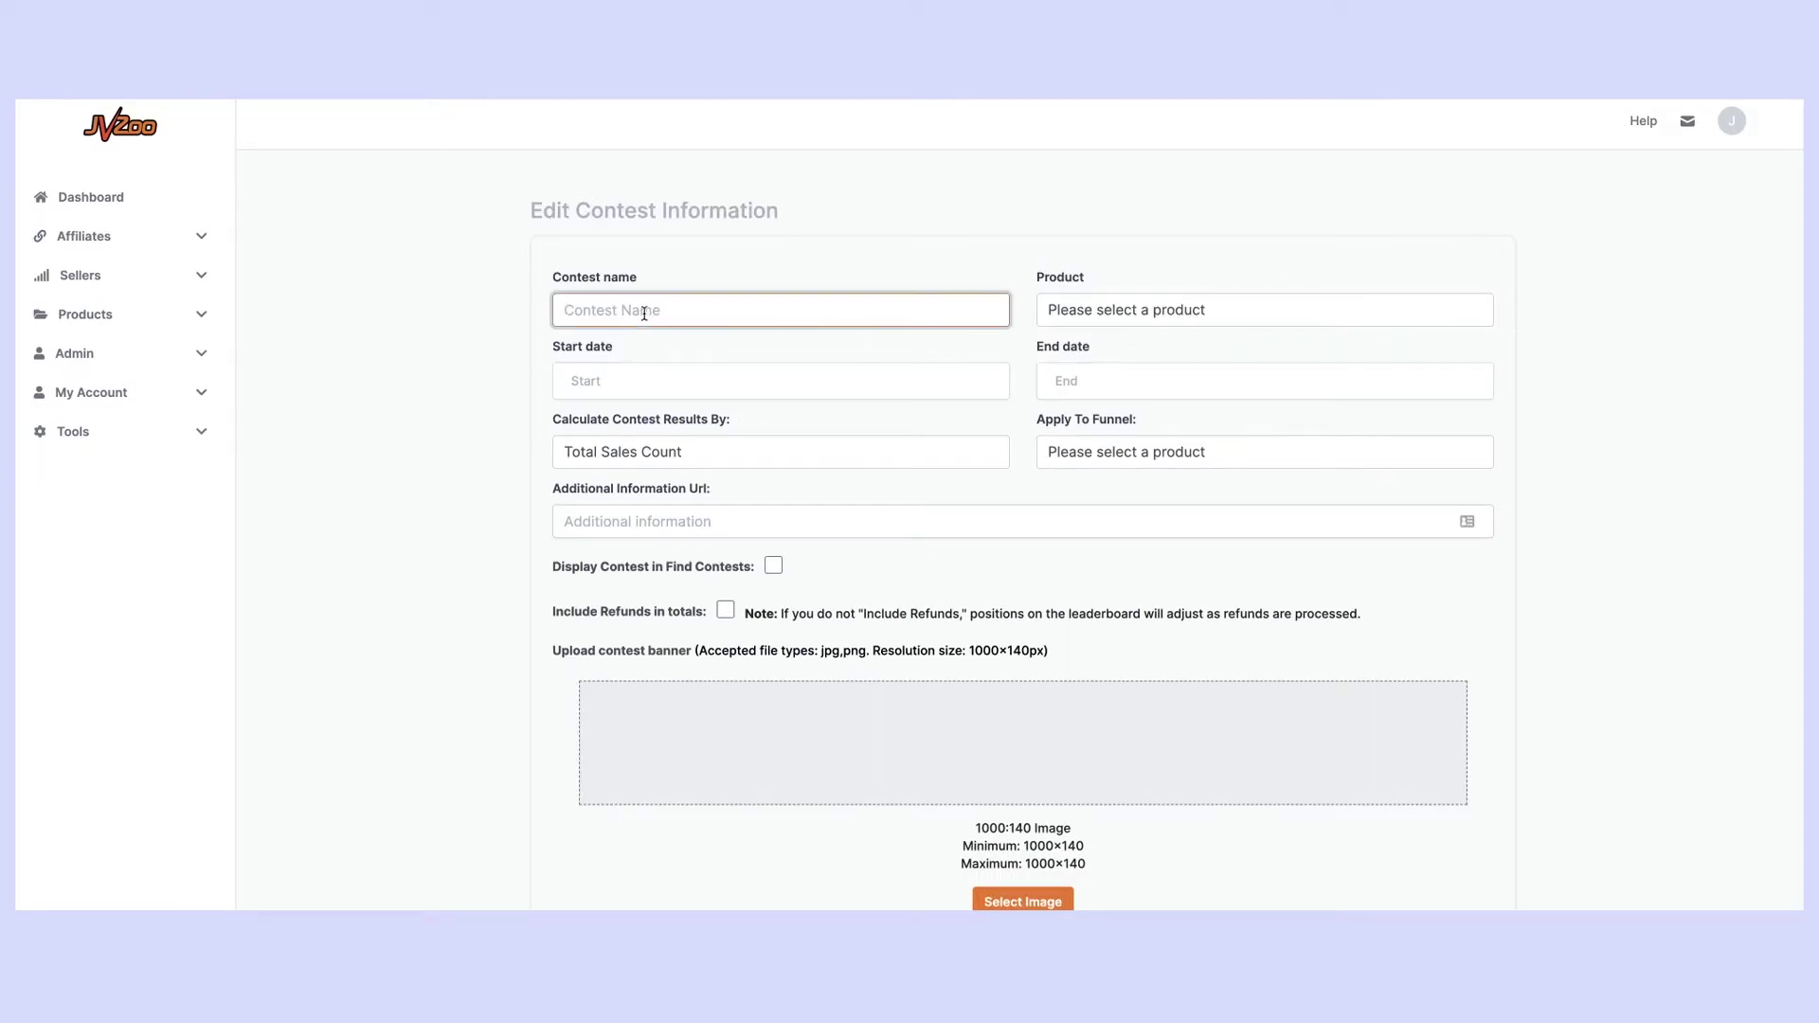
{"action": "type", "text": "Opening Contest My Awesome Product"}
Choose F/E Product and set the contest start to February 21, 2022, 09:00 AM.
{"action": "left_click", "coordinate": [1150, 310]}
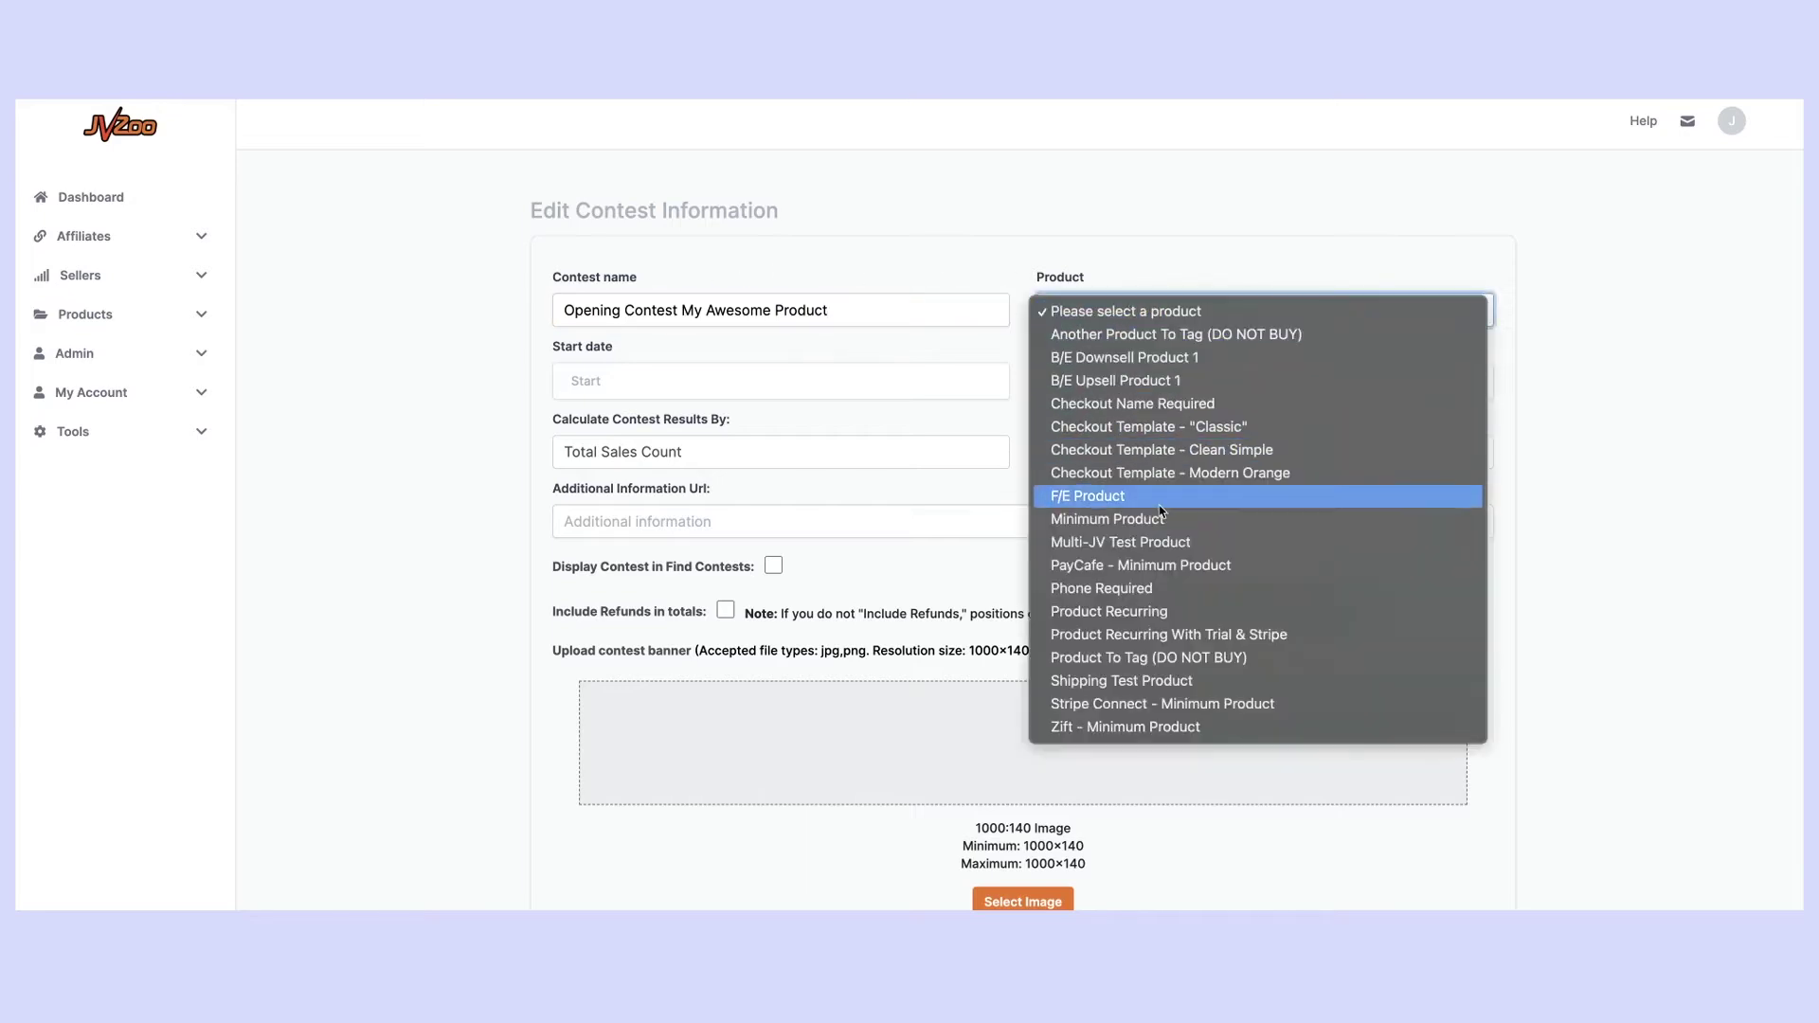
{"action": "left_click", "coordinate": [1159, 502]}
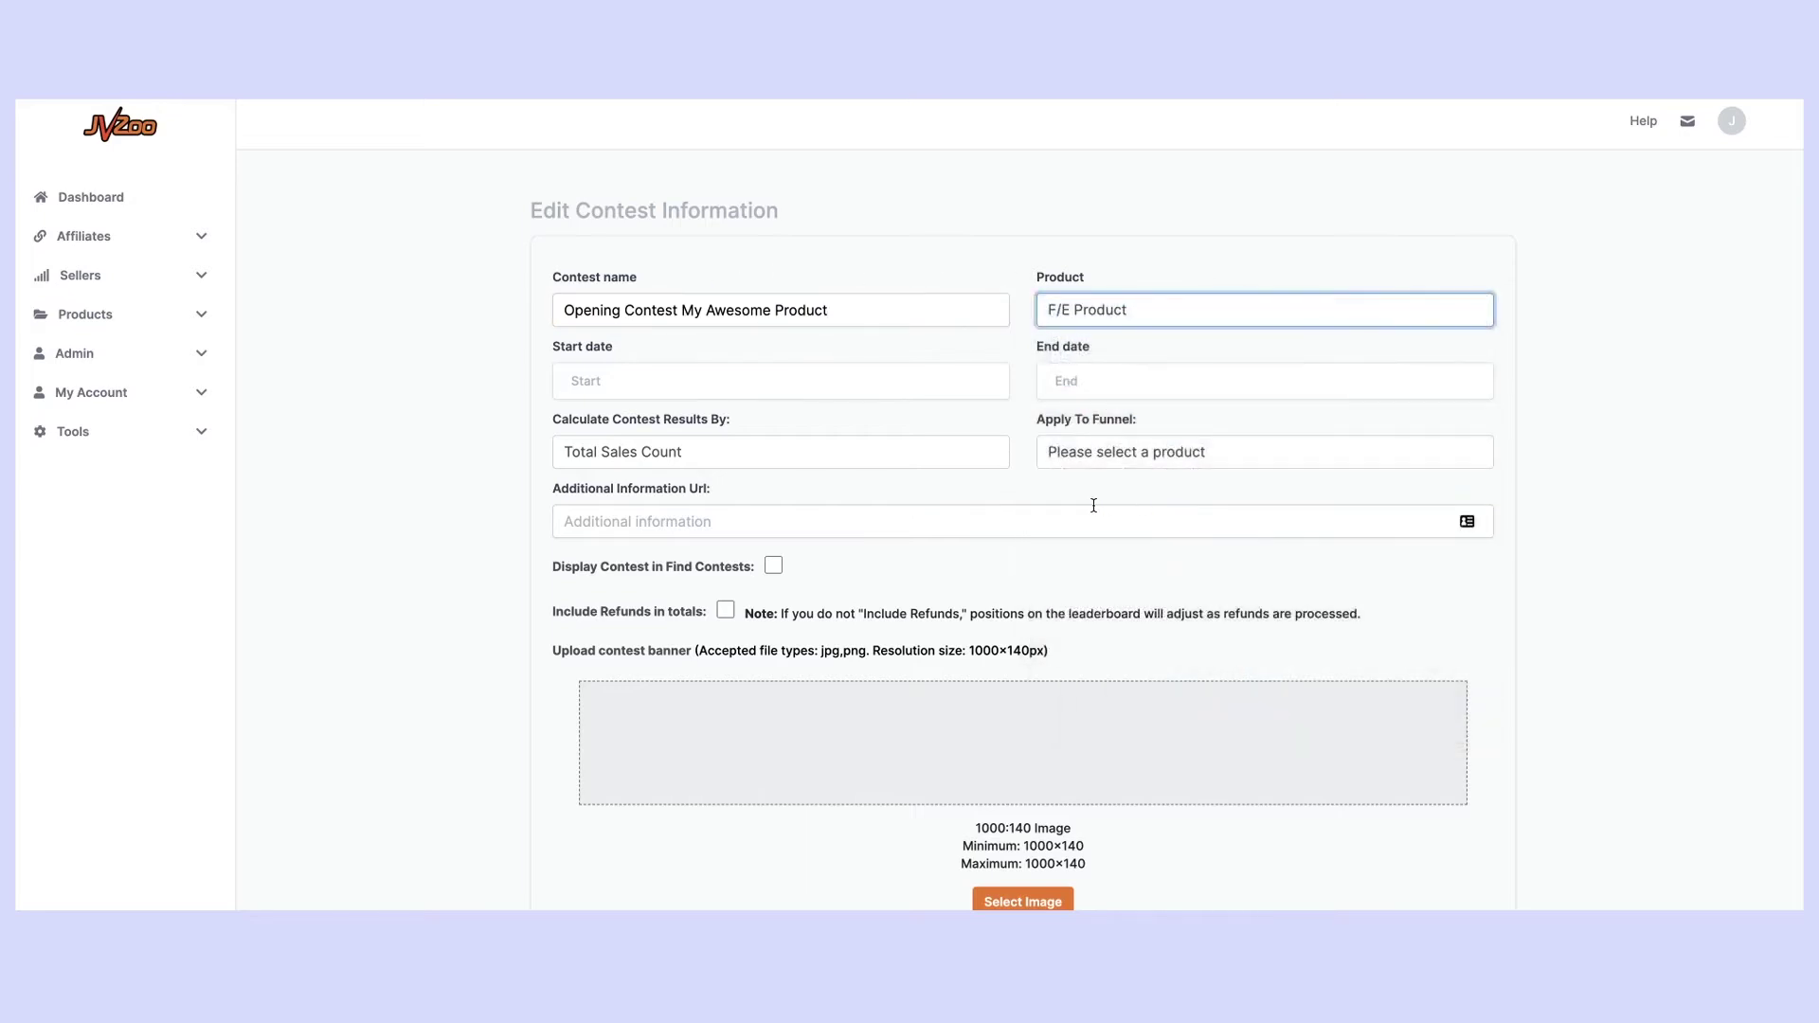
{"action": "left_click", "coordinate": [626, 378]}
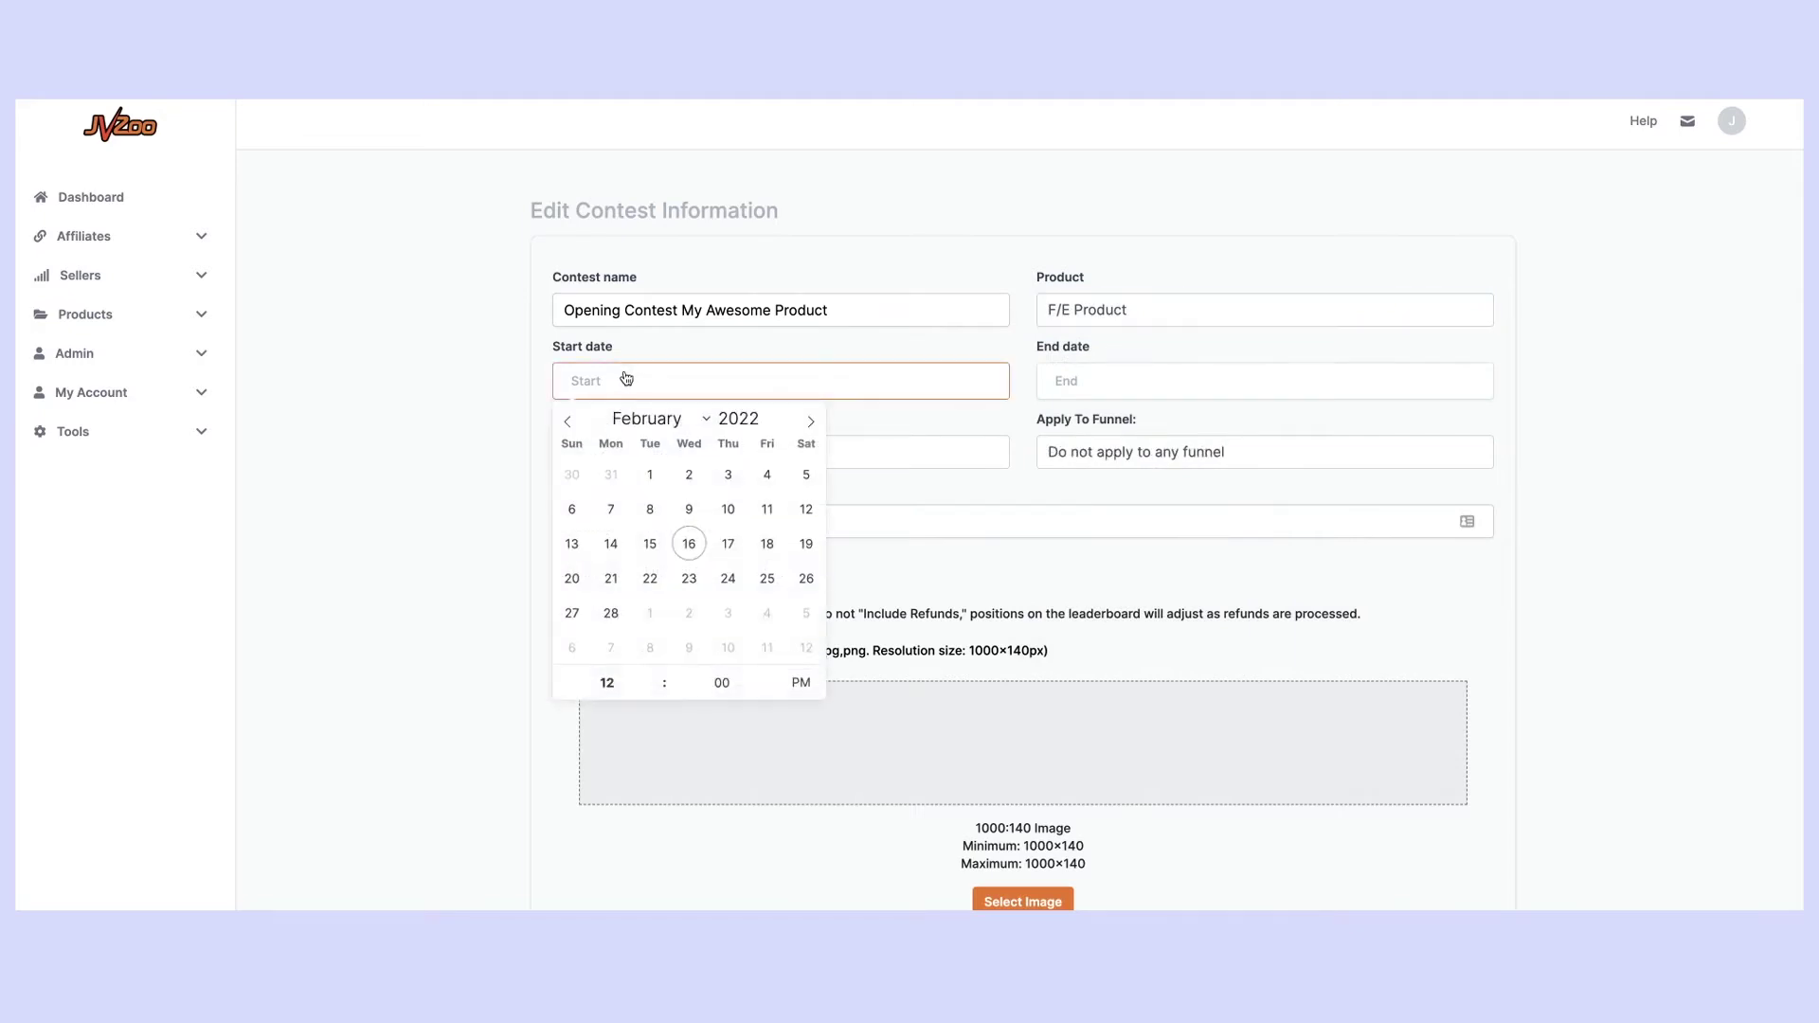
{"action": "left_click", "coordinate": [610, 580]}
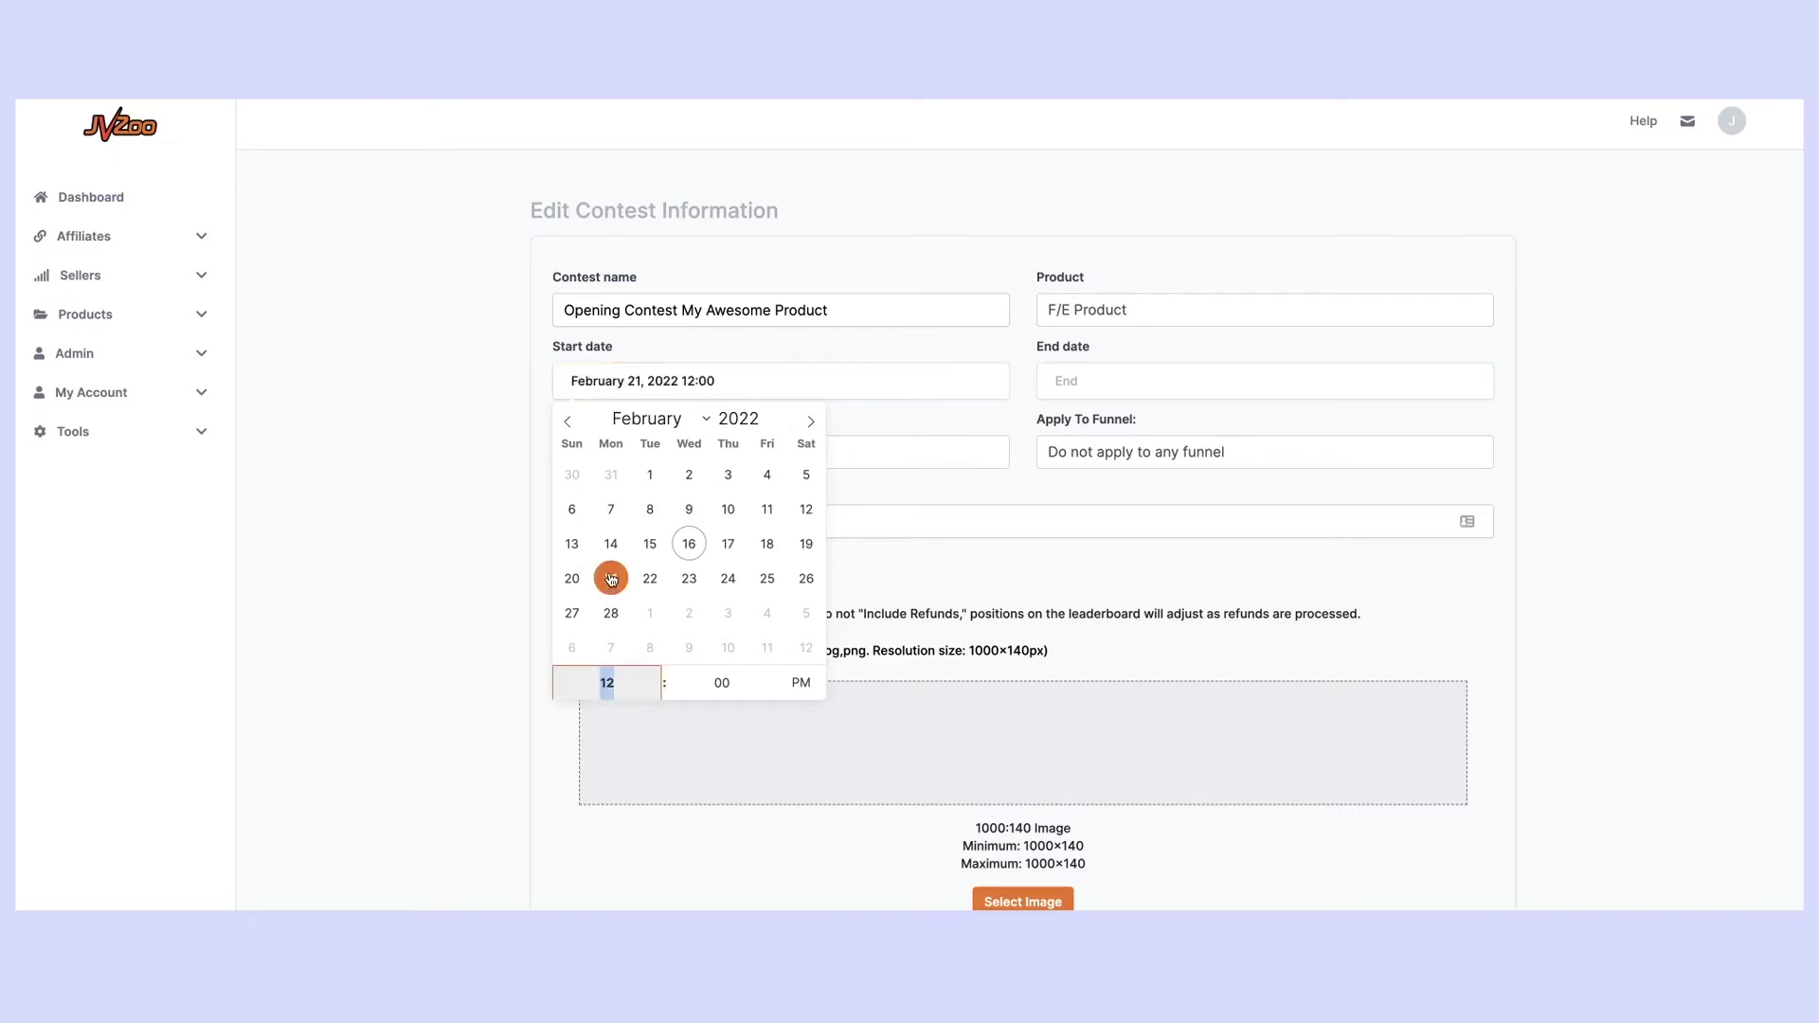
{"action": "double_click", "coordinate": [656, 675]}
{"action": "double_click", "coordinate": [655, 674]}
{"action": "left_click", "coordinate": [655, 675]}
{"action": "left_click", "coordinate": [815, 682]}
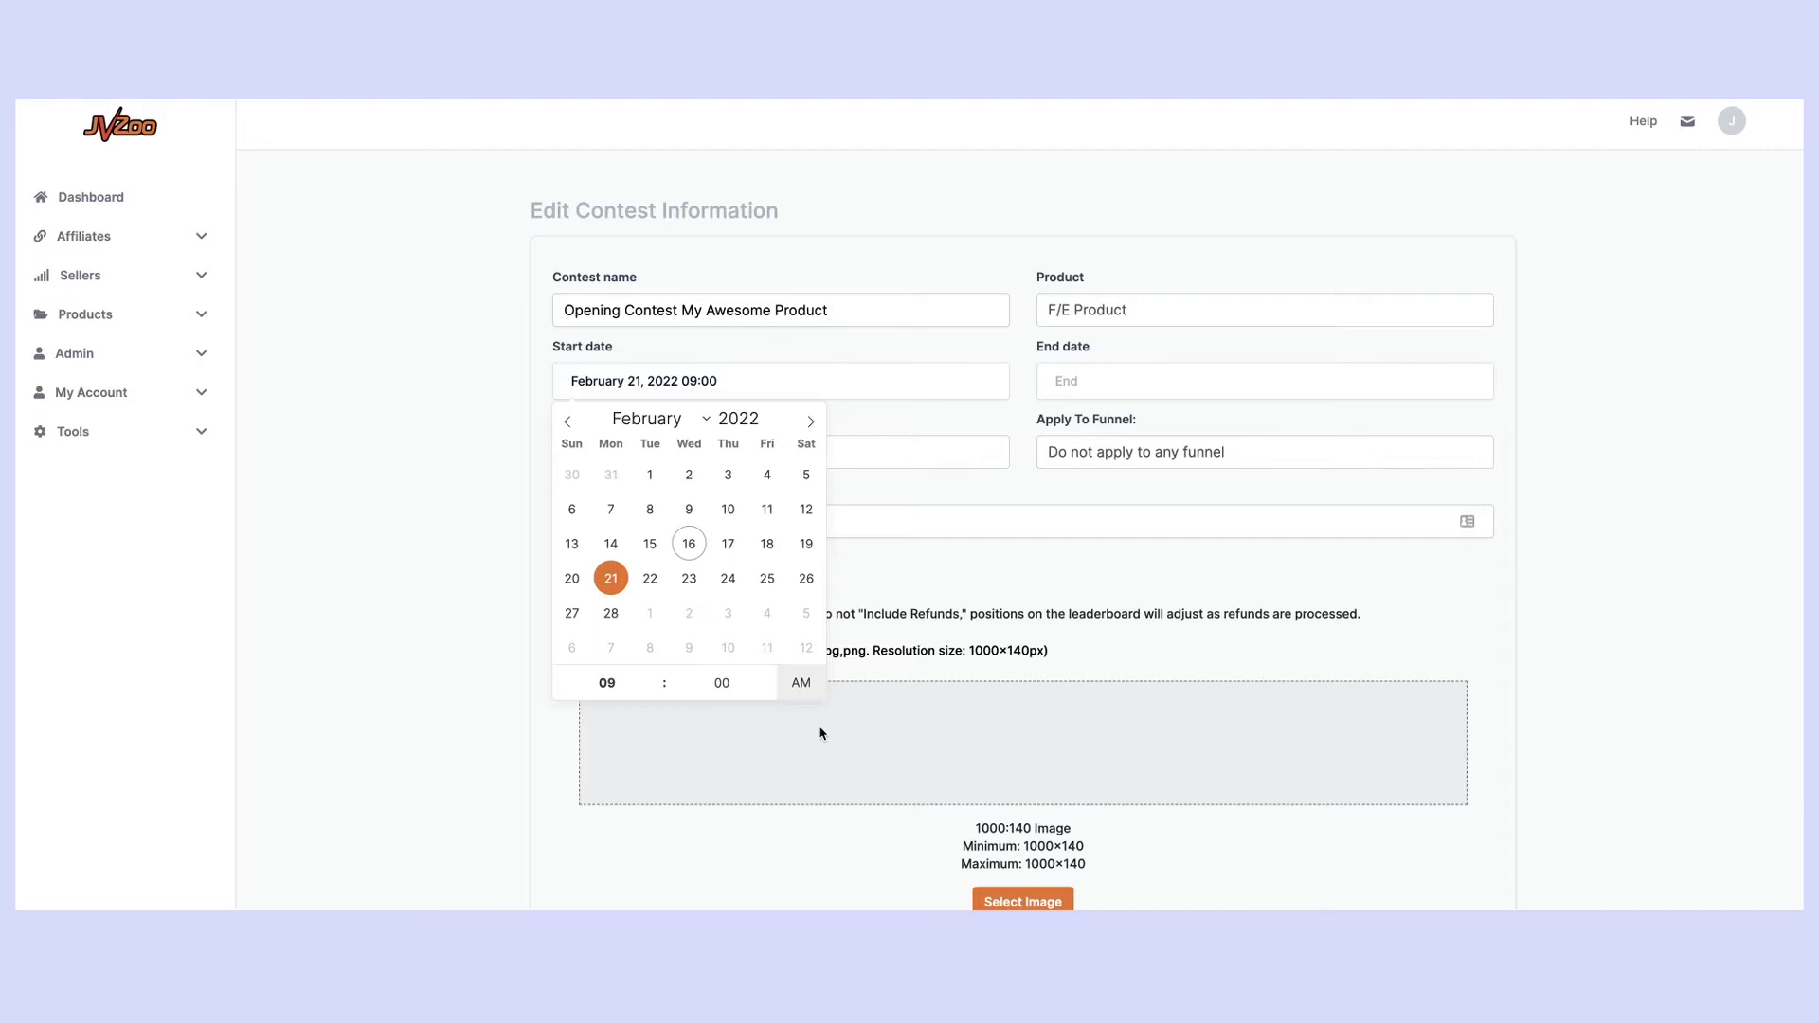
Set the contest end to February 23, 2022, 09:00 AM.
{"action": "left_click", "coordinate": [1099, 395]}
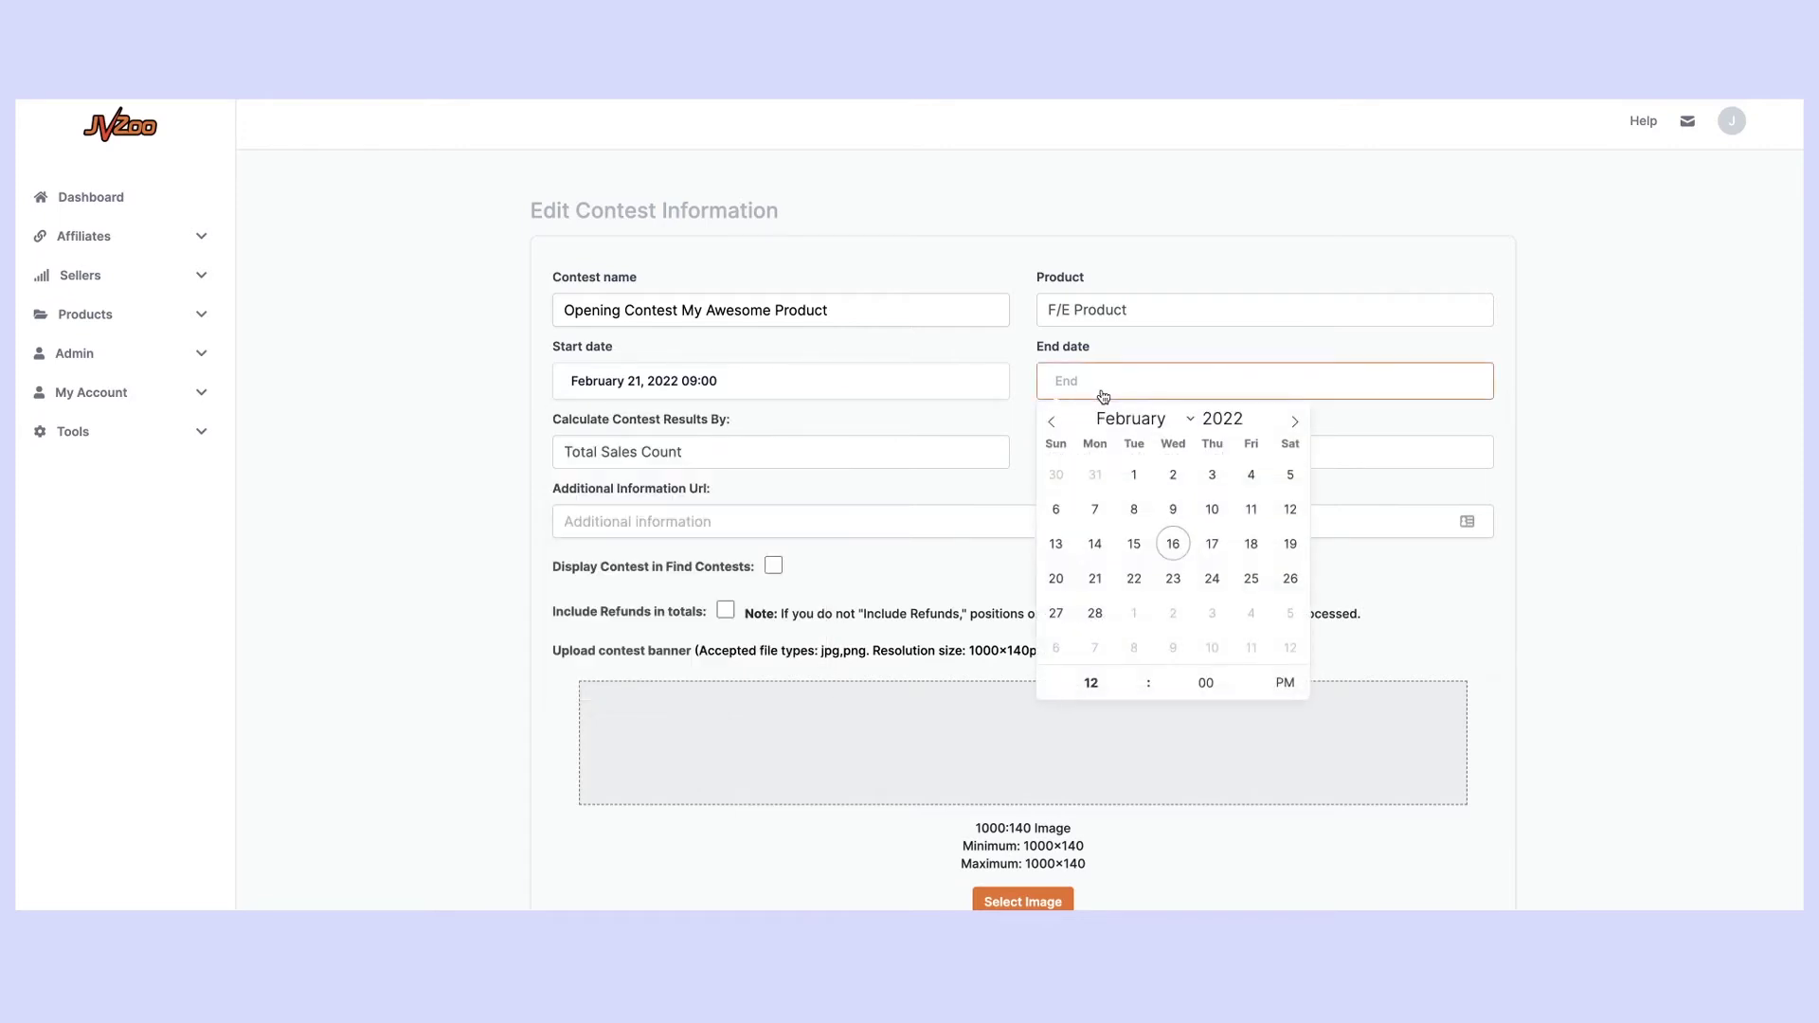
{"action": "left_click", "coordinate": [1173, 580]}
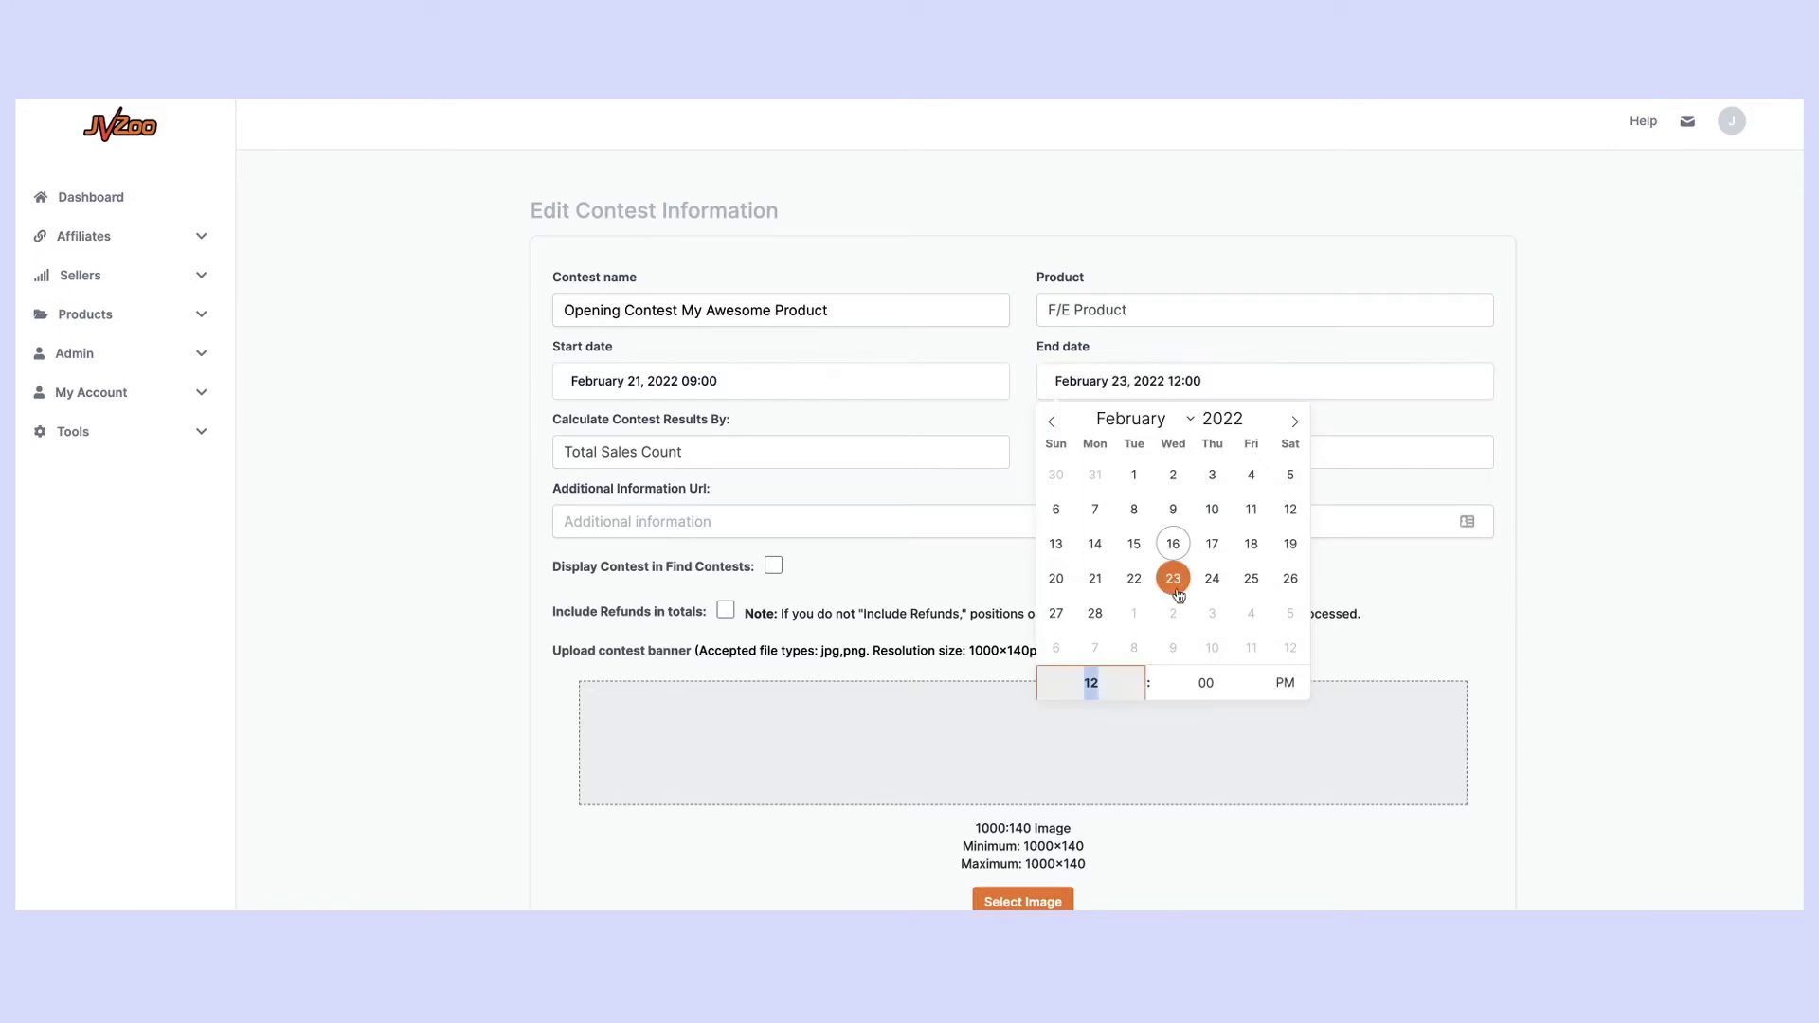
{"action": "left_click", "coordinate": [1139, 673]}
{"action": "left_click", "coordinate": [1139, 672]}
{"action": "left_click", "coordinate": [1139, 672]}
{"action": "left_click", "coordinate": [1139, 672]}
{"action": "left_click", "coordinate": [1138, 673]}
{"action": "left_click", "coordinate": [1281, 682]}
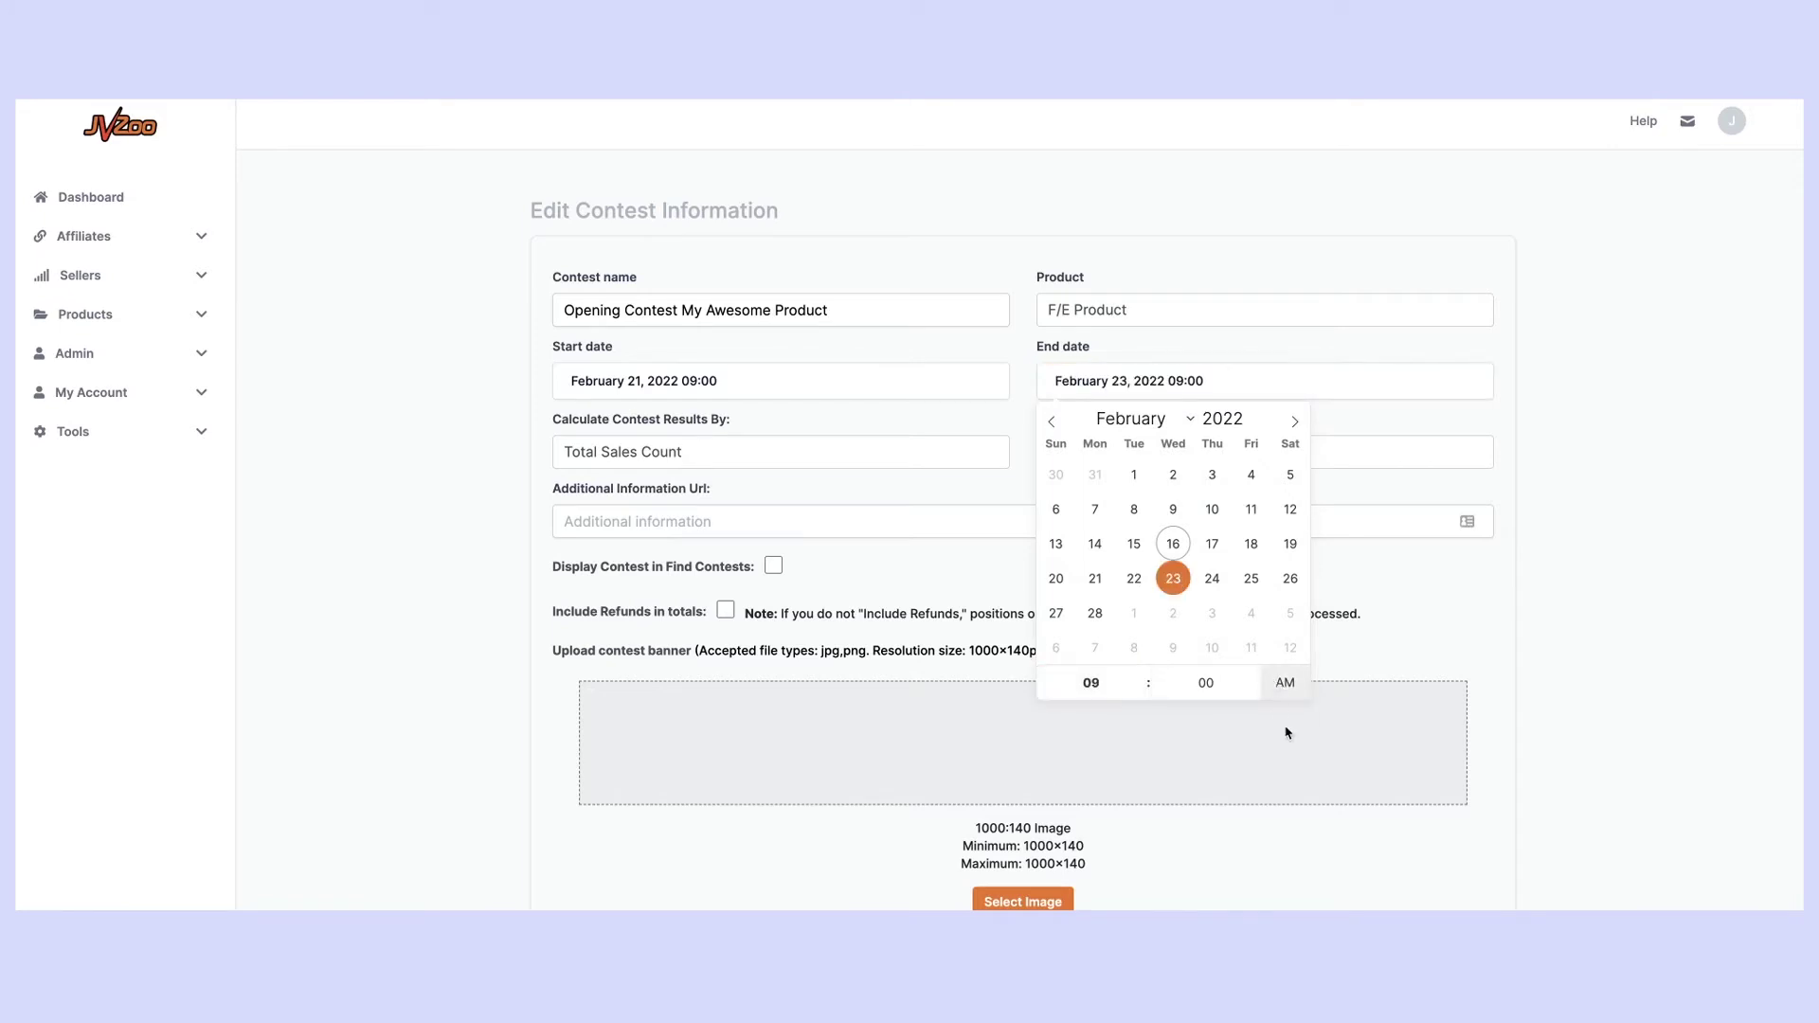
{"action": "left_click", "coordinate": [1429, 604]}
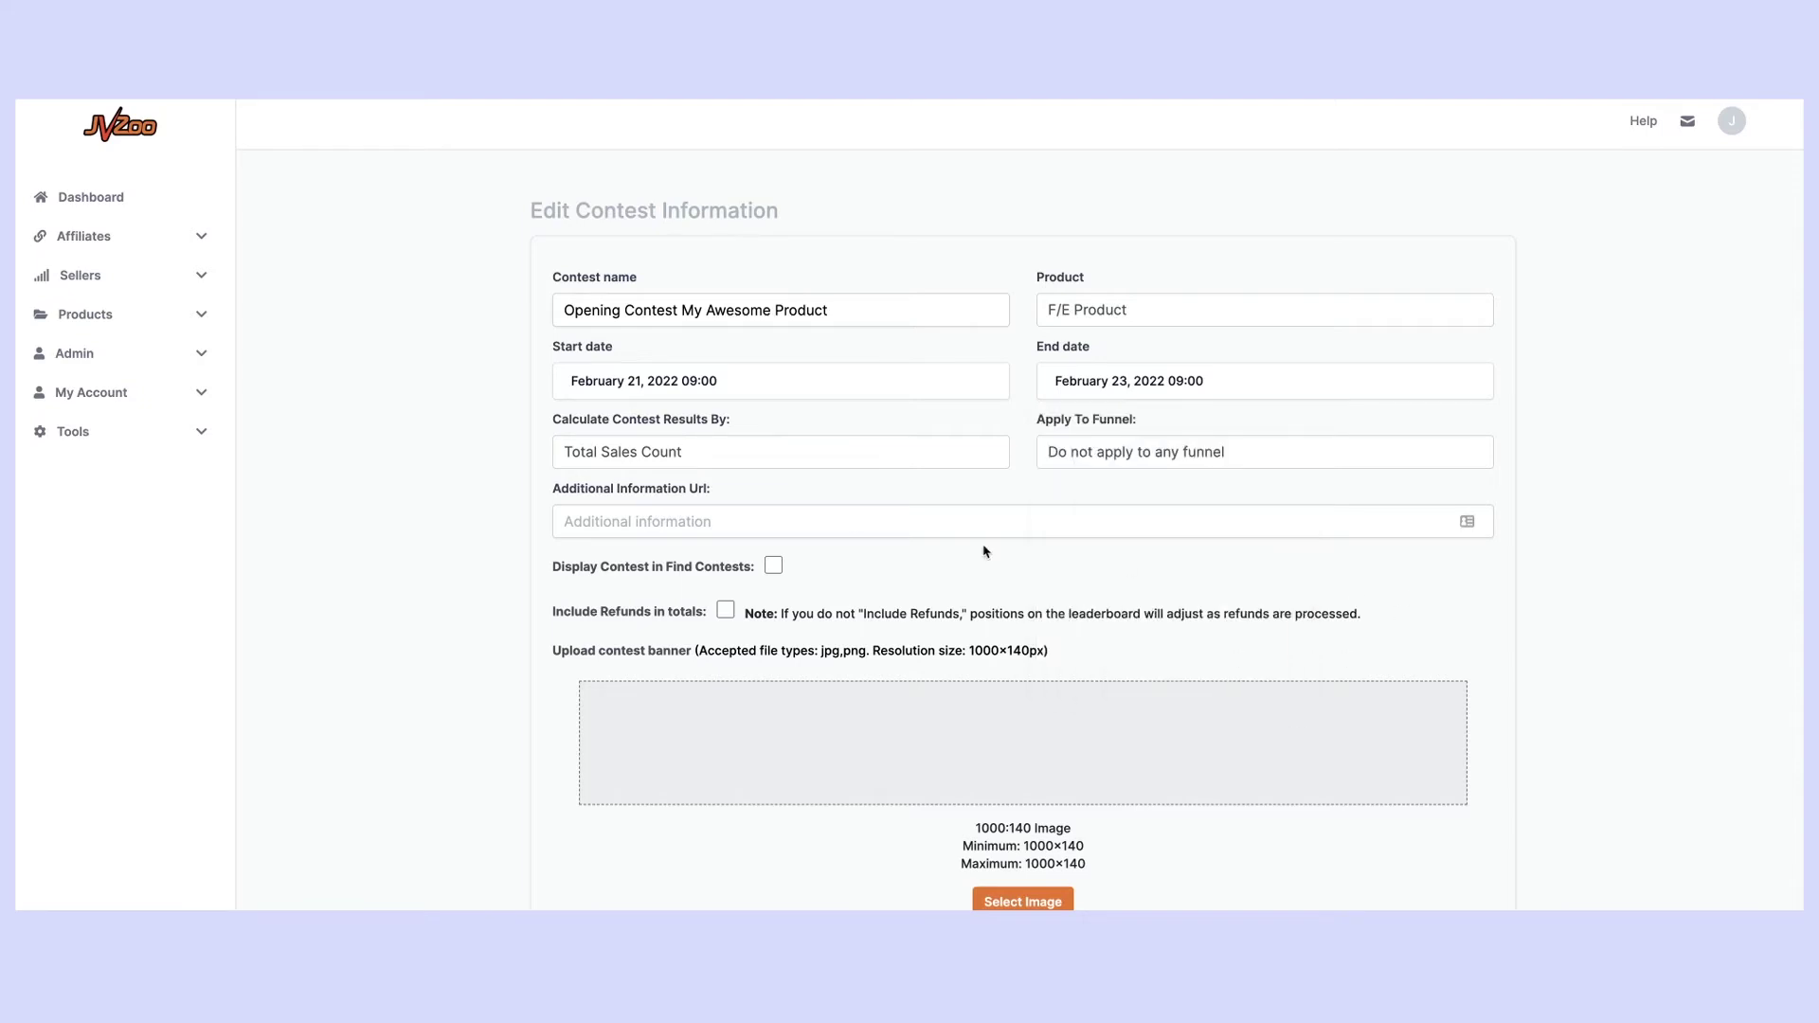
Keep Total Sales Count as the results measure and choose Sales Funnel 1 as the funnel.
{"action": "left_click", "coordinate": [694, 458]}
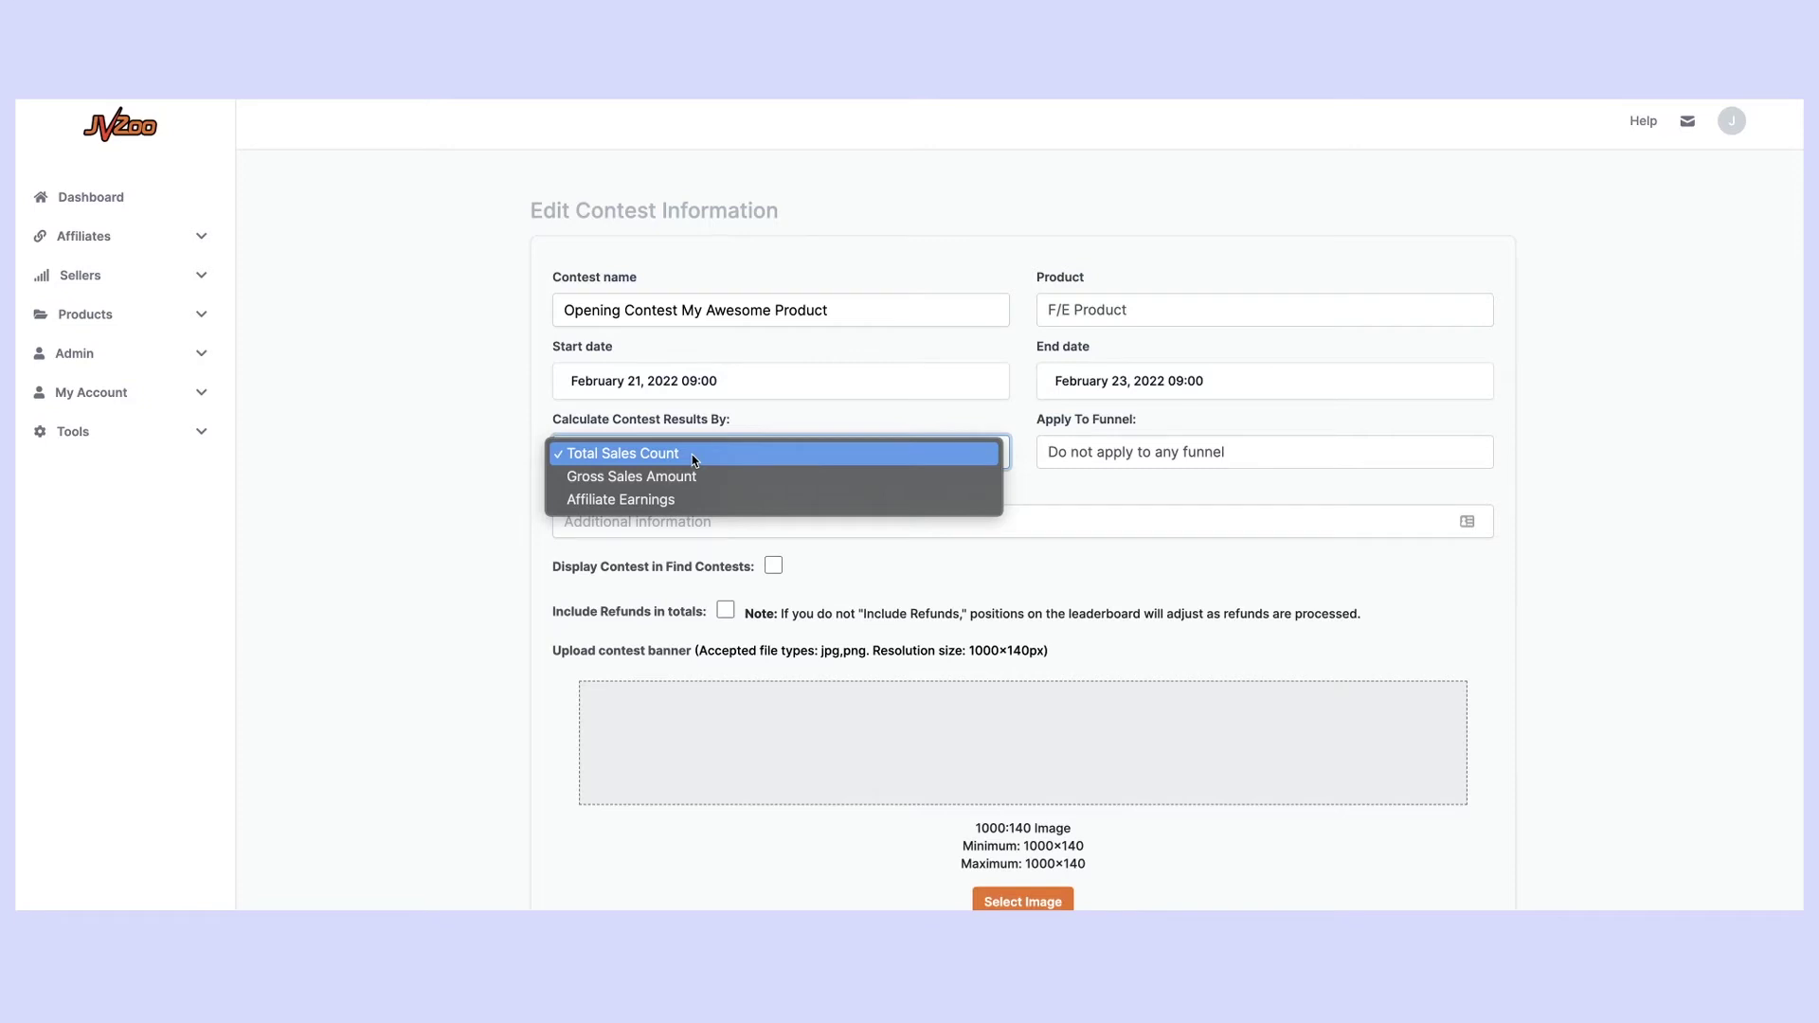
{"action": "left_click", "coordinate": [691, 459]}
{"action": "left_click", "coordinate": [644, 454]}
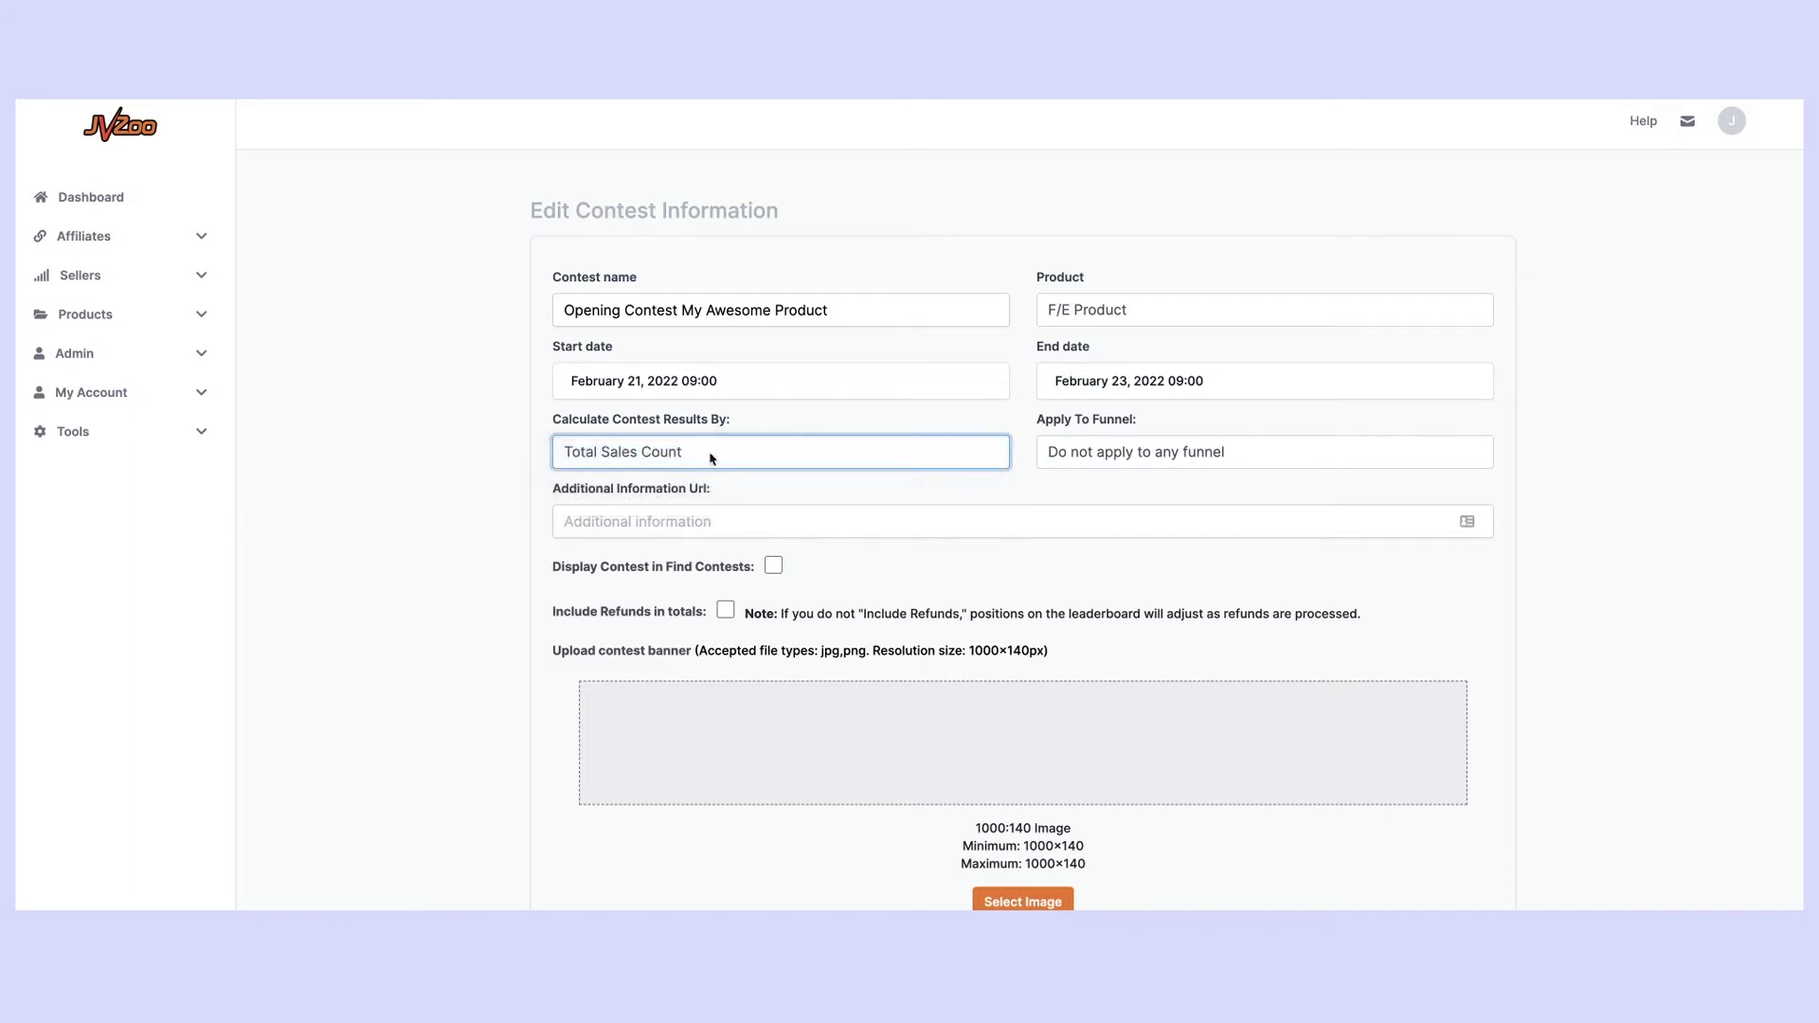
{"action": "left_click", "coordinate": [1243, 454]}
{"action": "left_click", "coordinate": [1212, 479]}
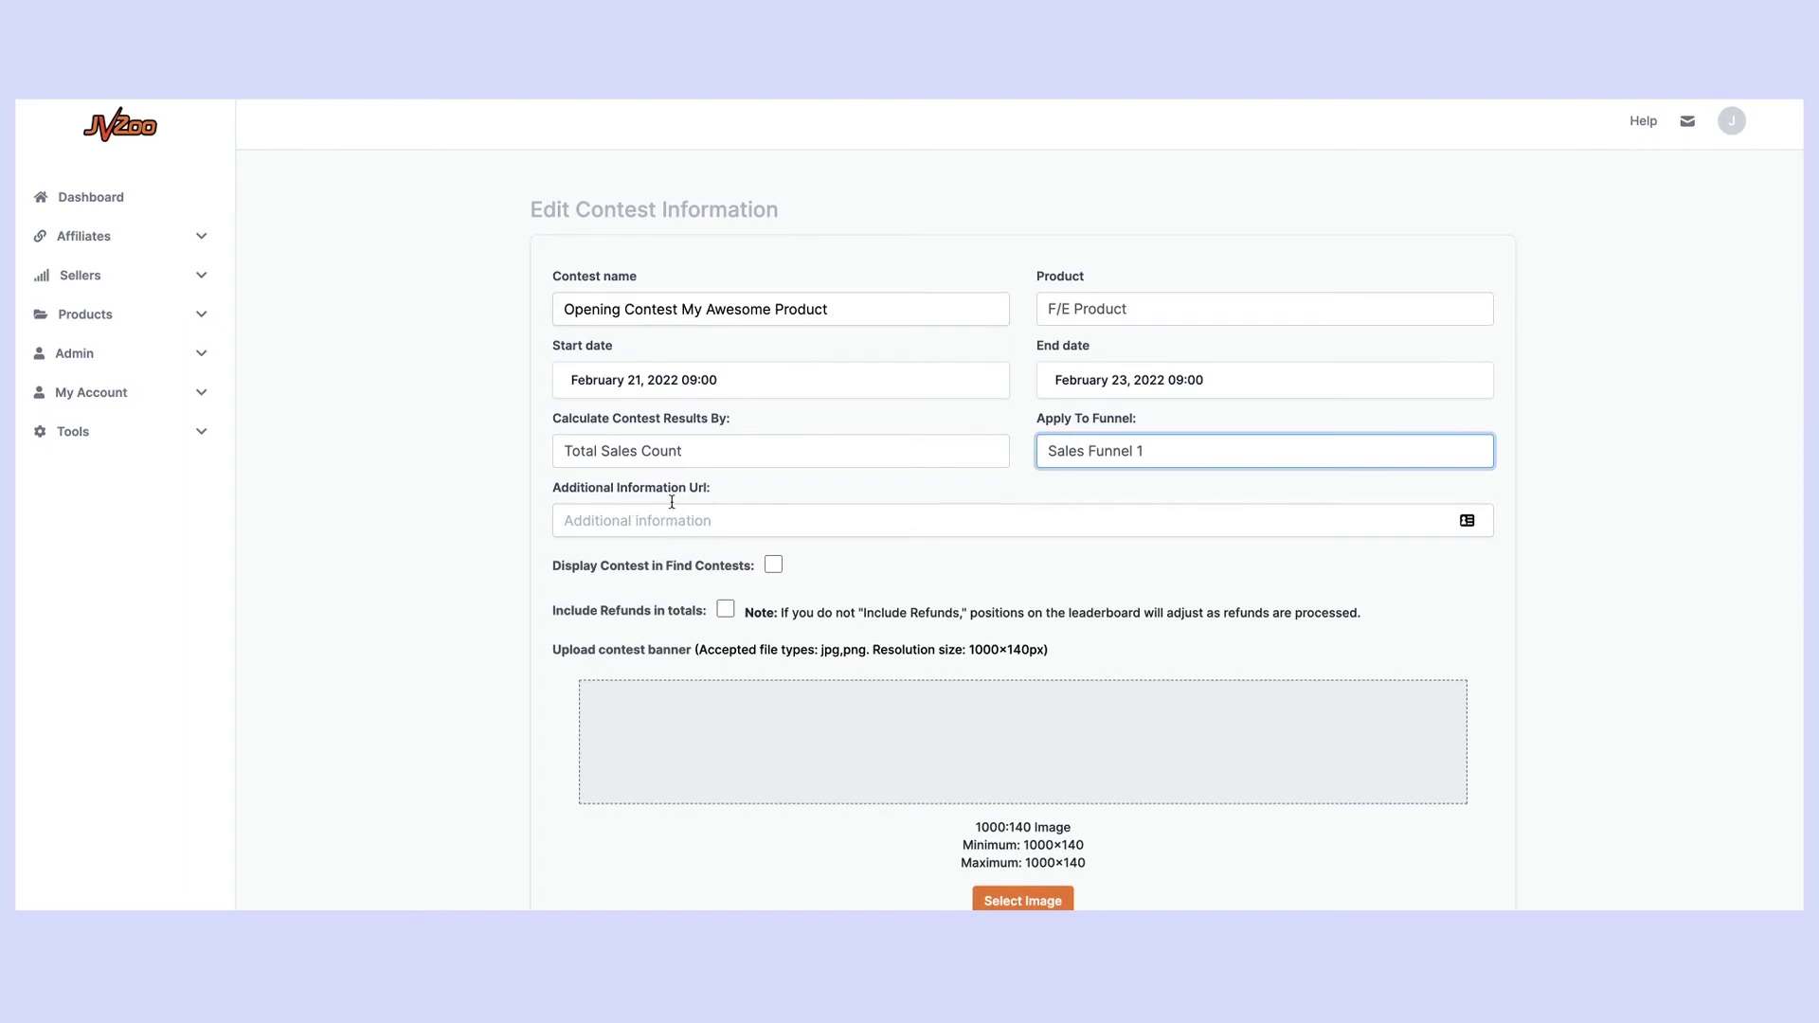
Tick Display Contest in Find Contests and scroll down through the remaining options.
{"action": "scroll", "coordinate": [668, 519], "scroll_direction": "down", "scroll_amount": 1}
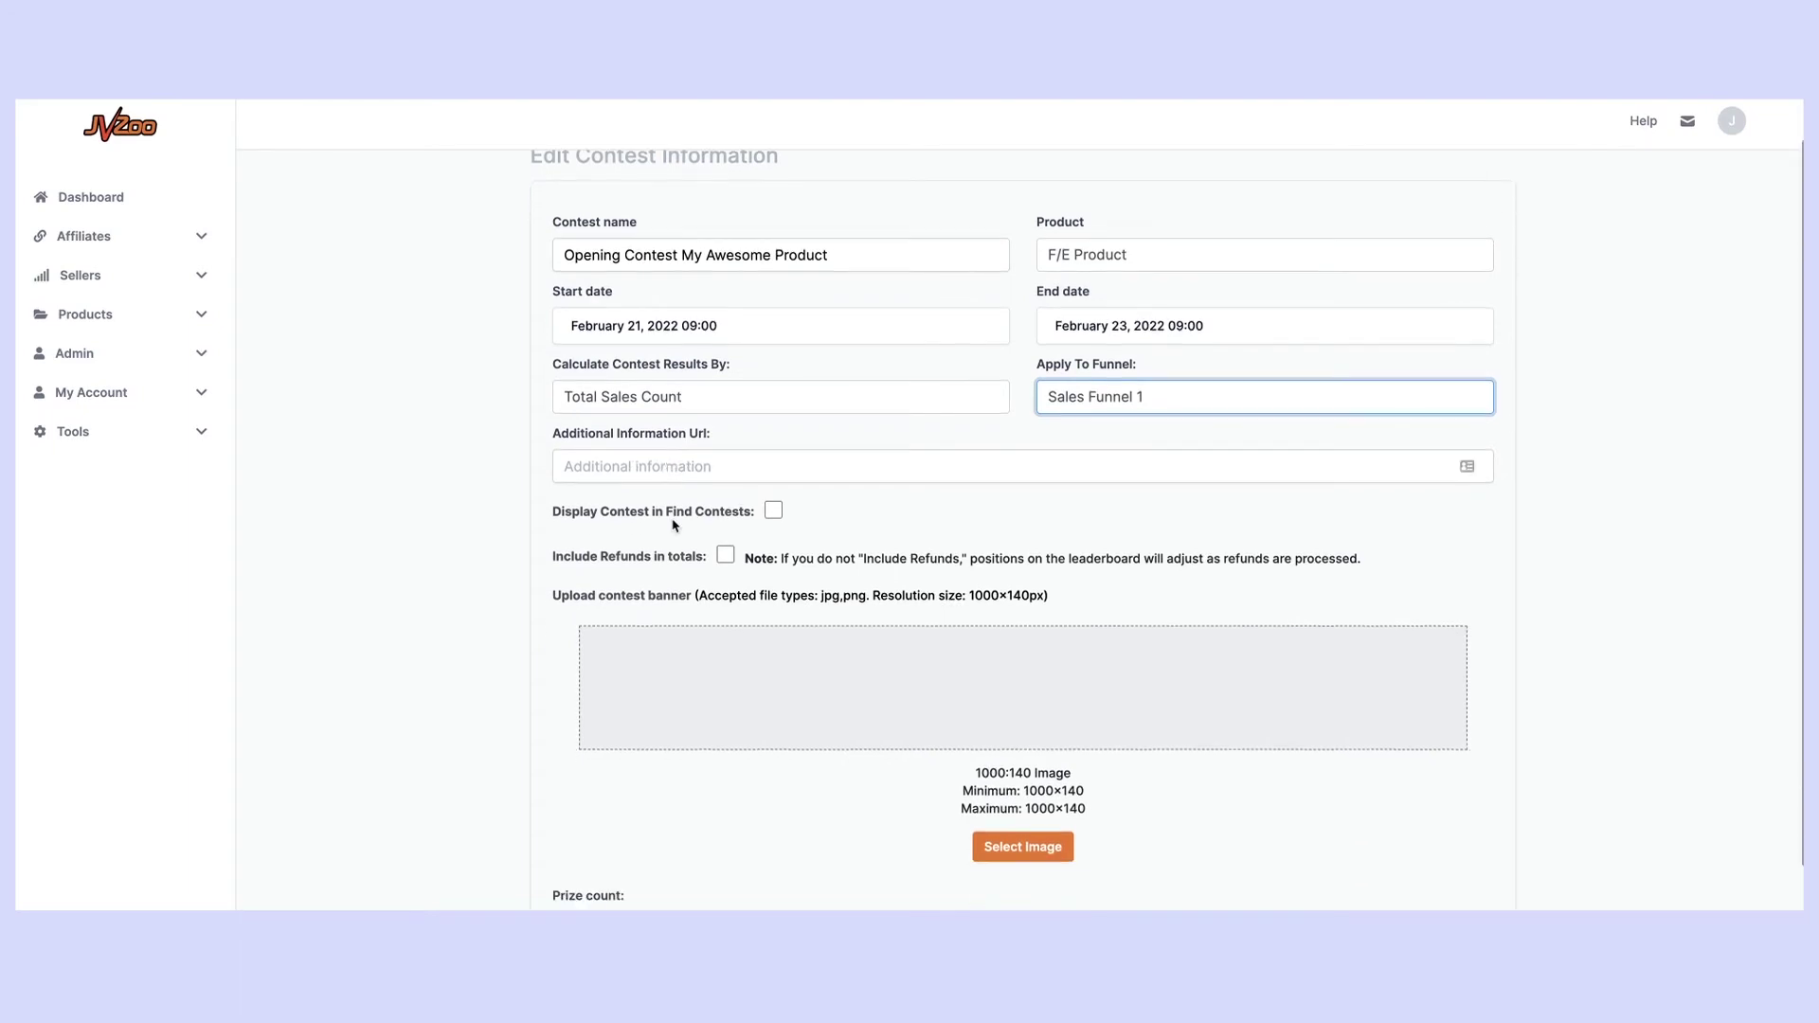
{"action": "left_click", "coordinate": [773, 511]}
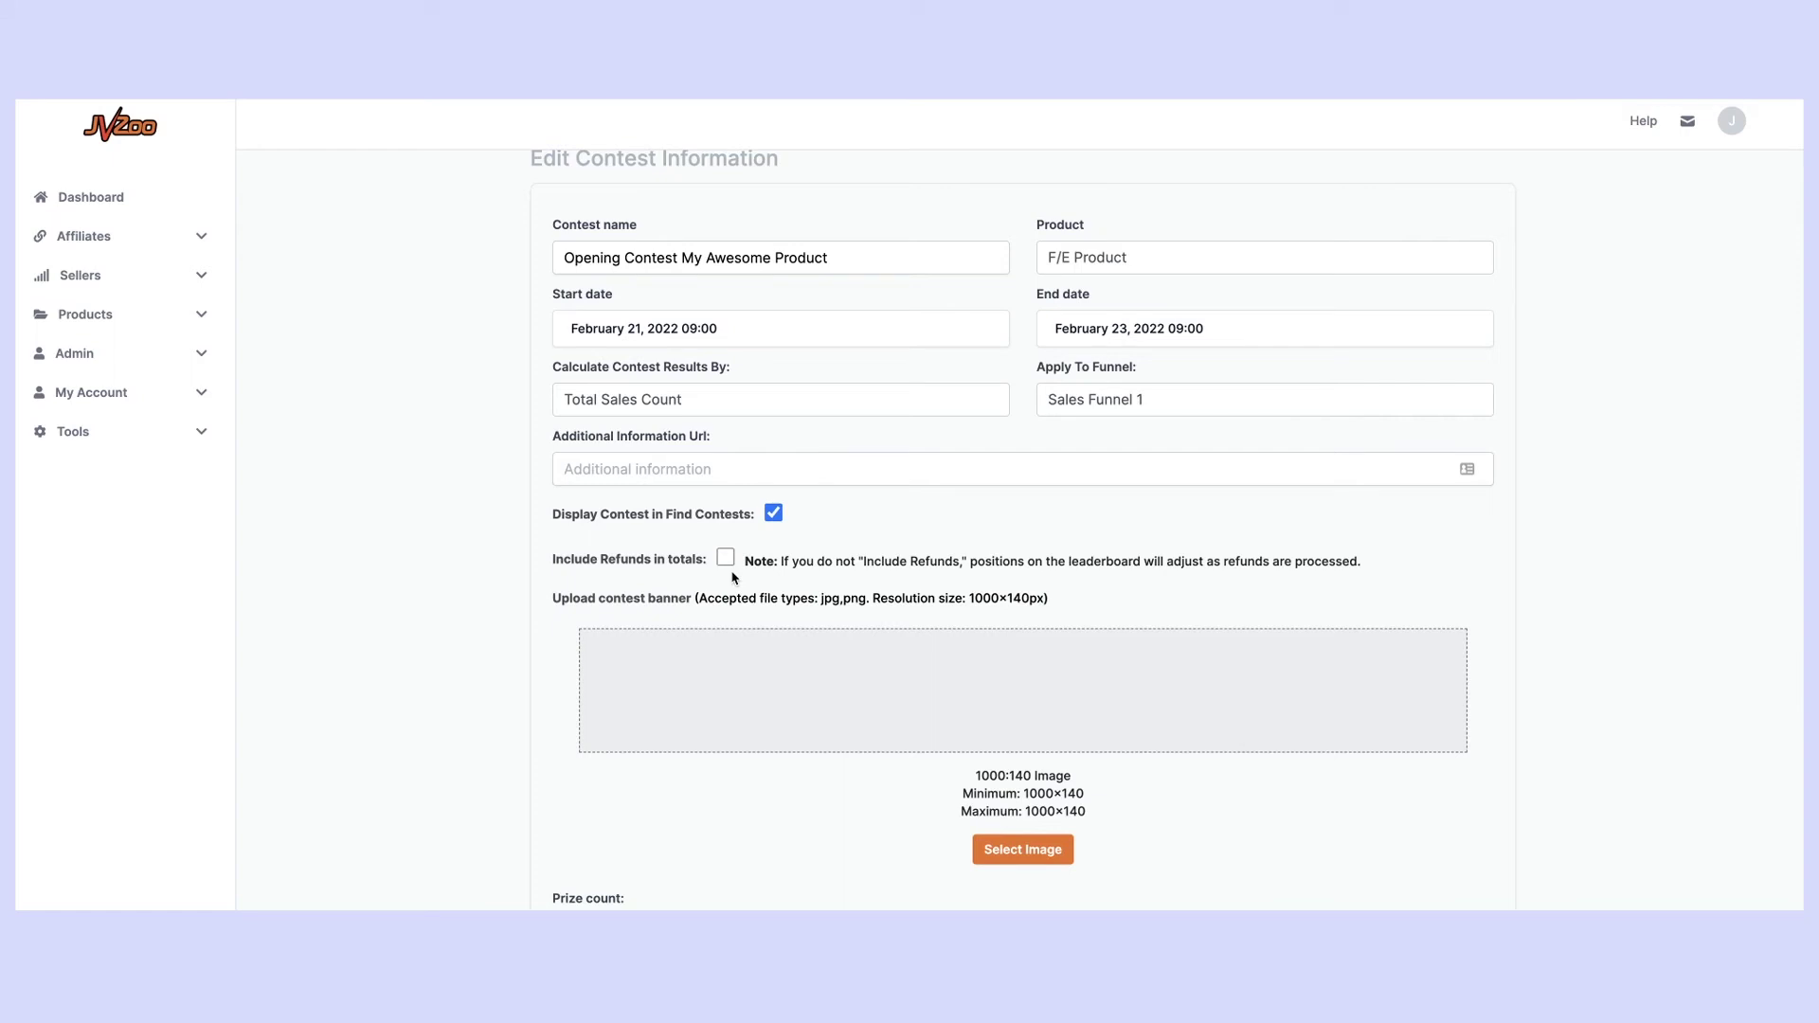
{"action": "scroll", "coordinate": [732, 577], "scroll_direction": "down", "scroll_amount": 1}
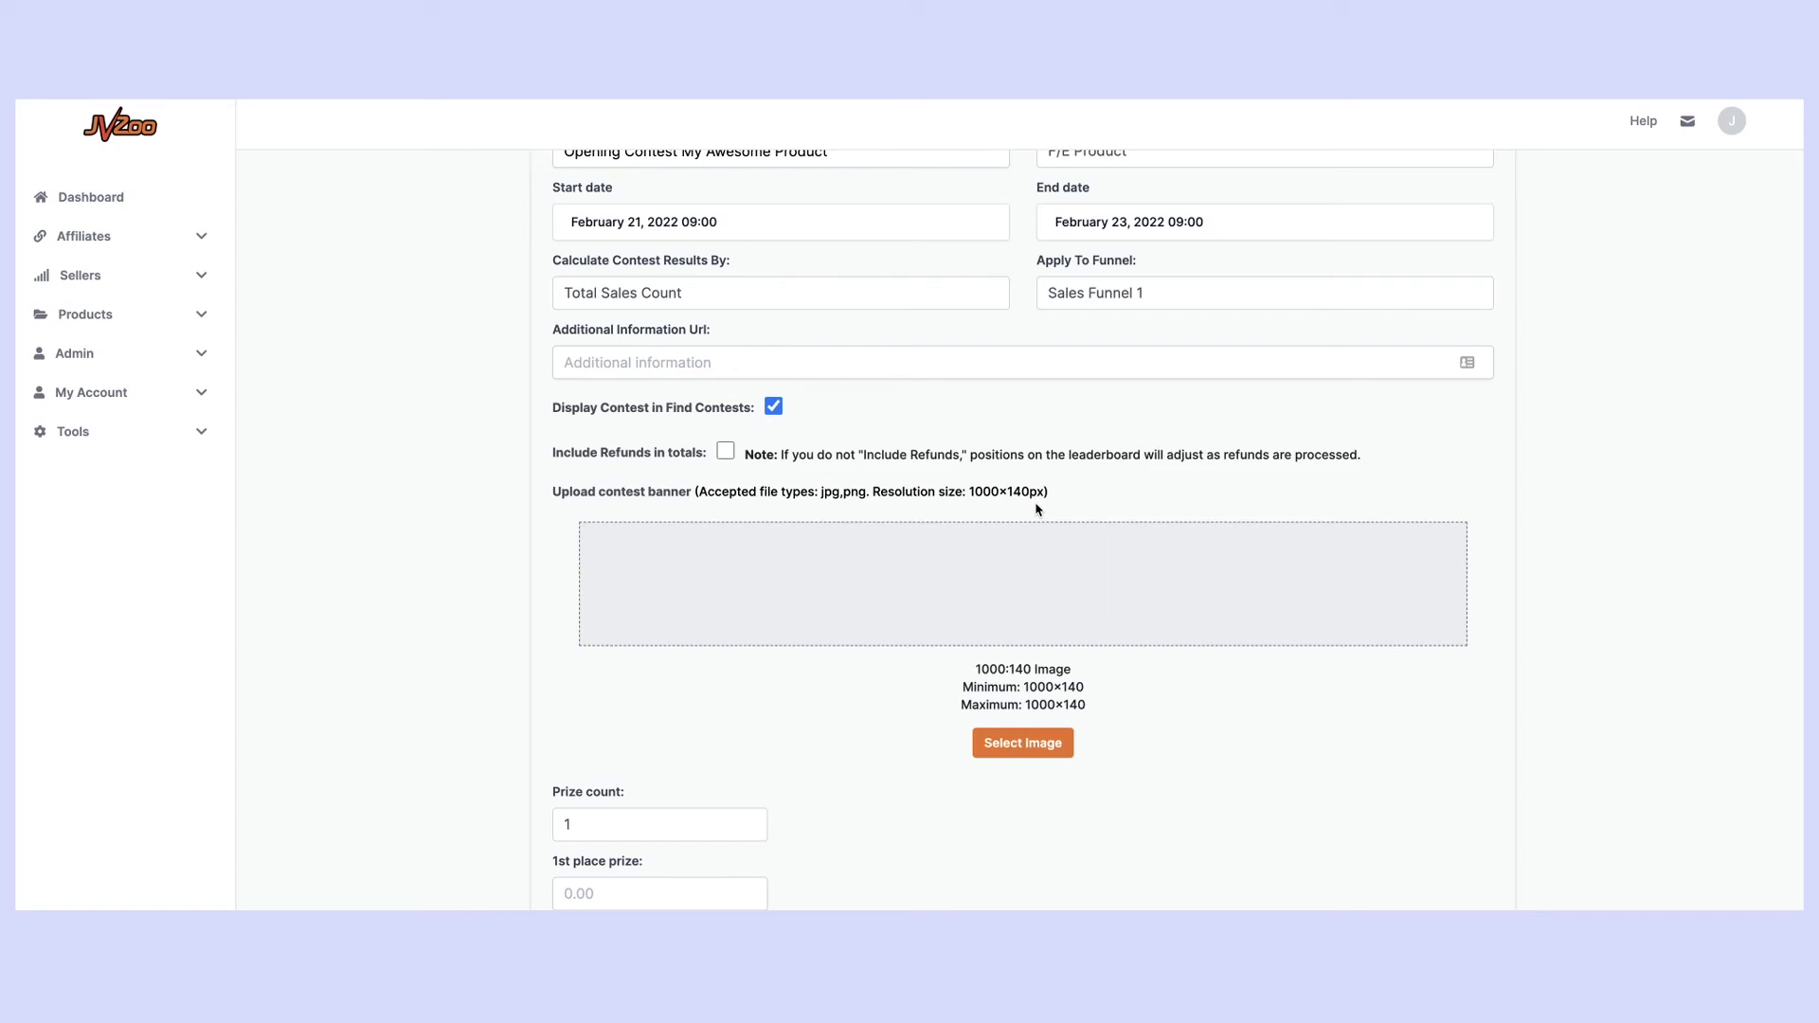
{"action": "scroll", "coordinate": [1038, 510], "scroll_direction": "down", "scroll_amount": 1}
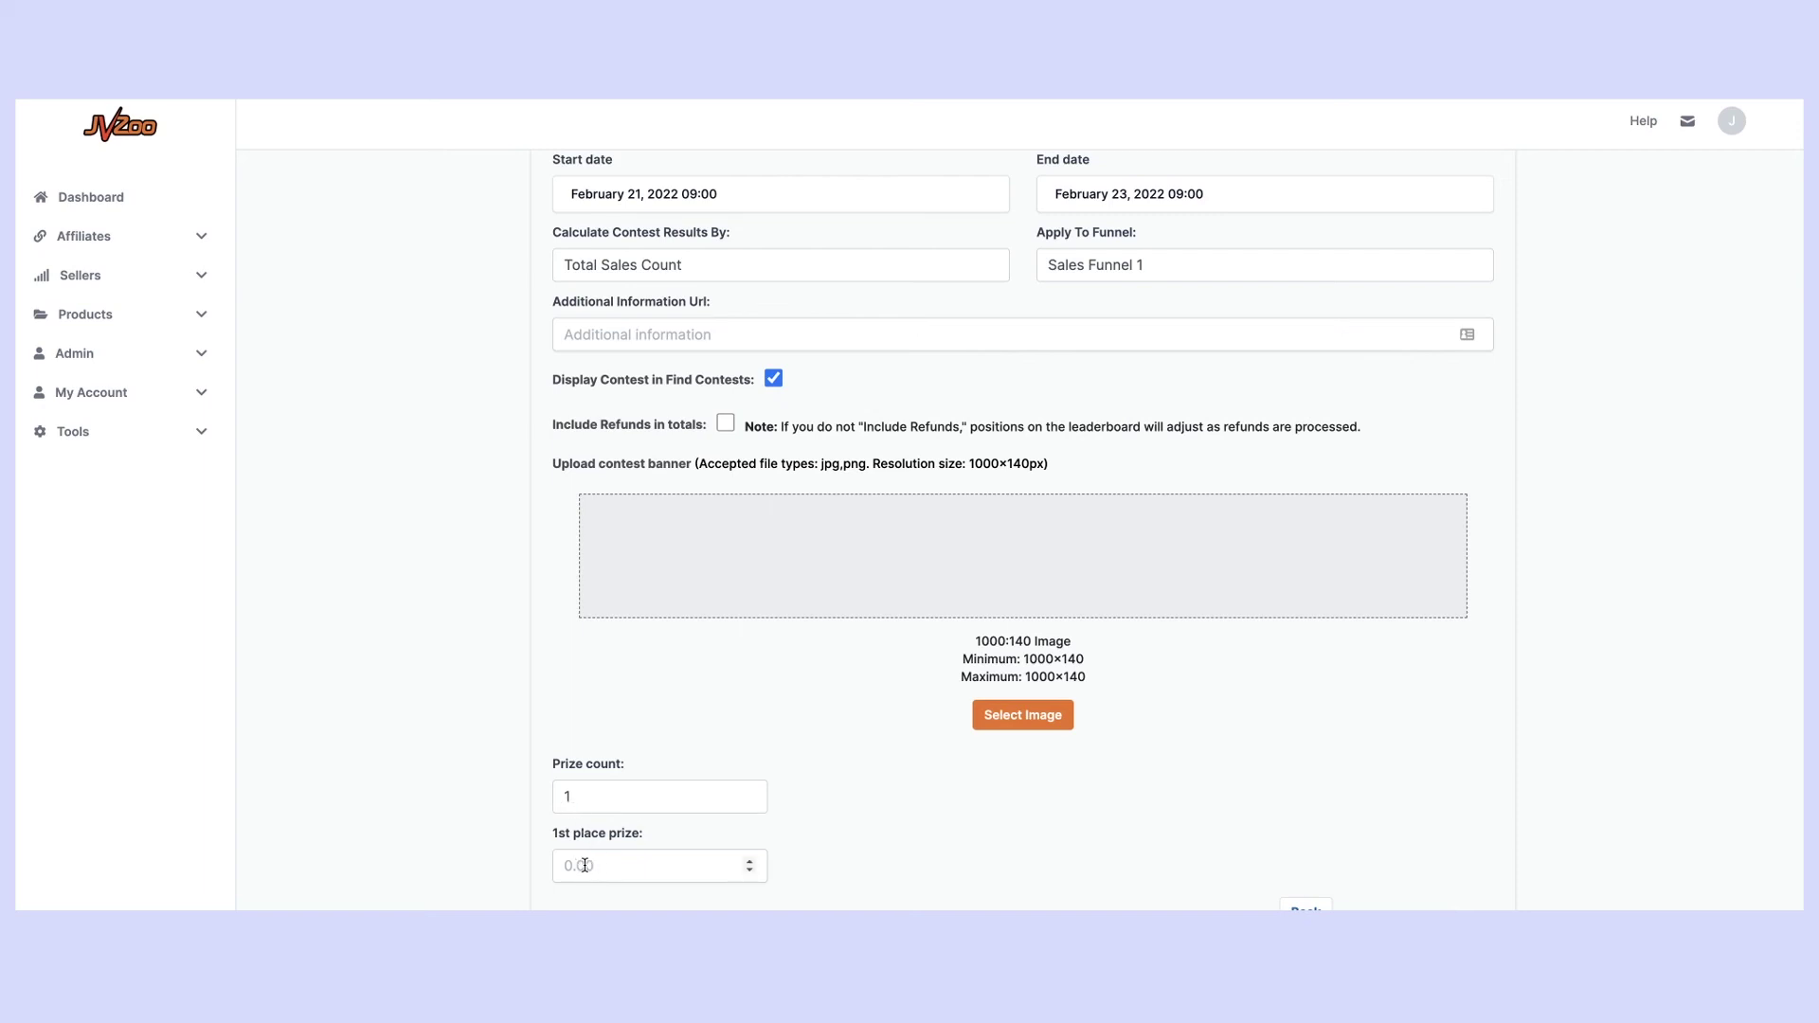
Set the prize count to 5 and enter 5000 as the 1st place prize.
{"action": "left_click", "coordinate": [600, 796]}
{"action": "left_click", "coordinate": [606, 892]}
{"action": "scroll", "coordinate": [653, 856], "scroll_direction": "down", "scroll_amount": 1}
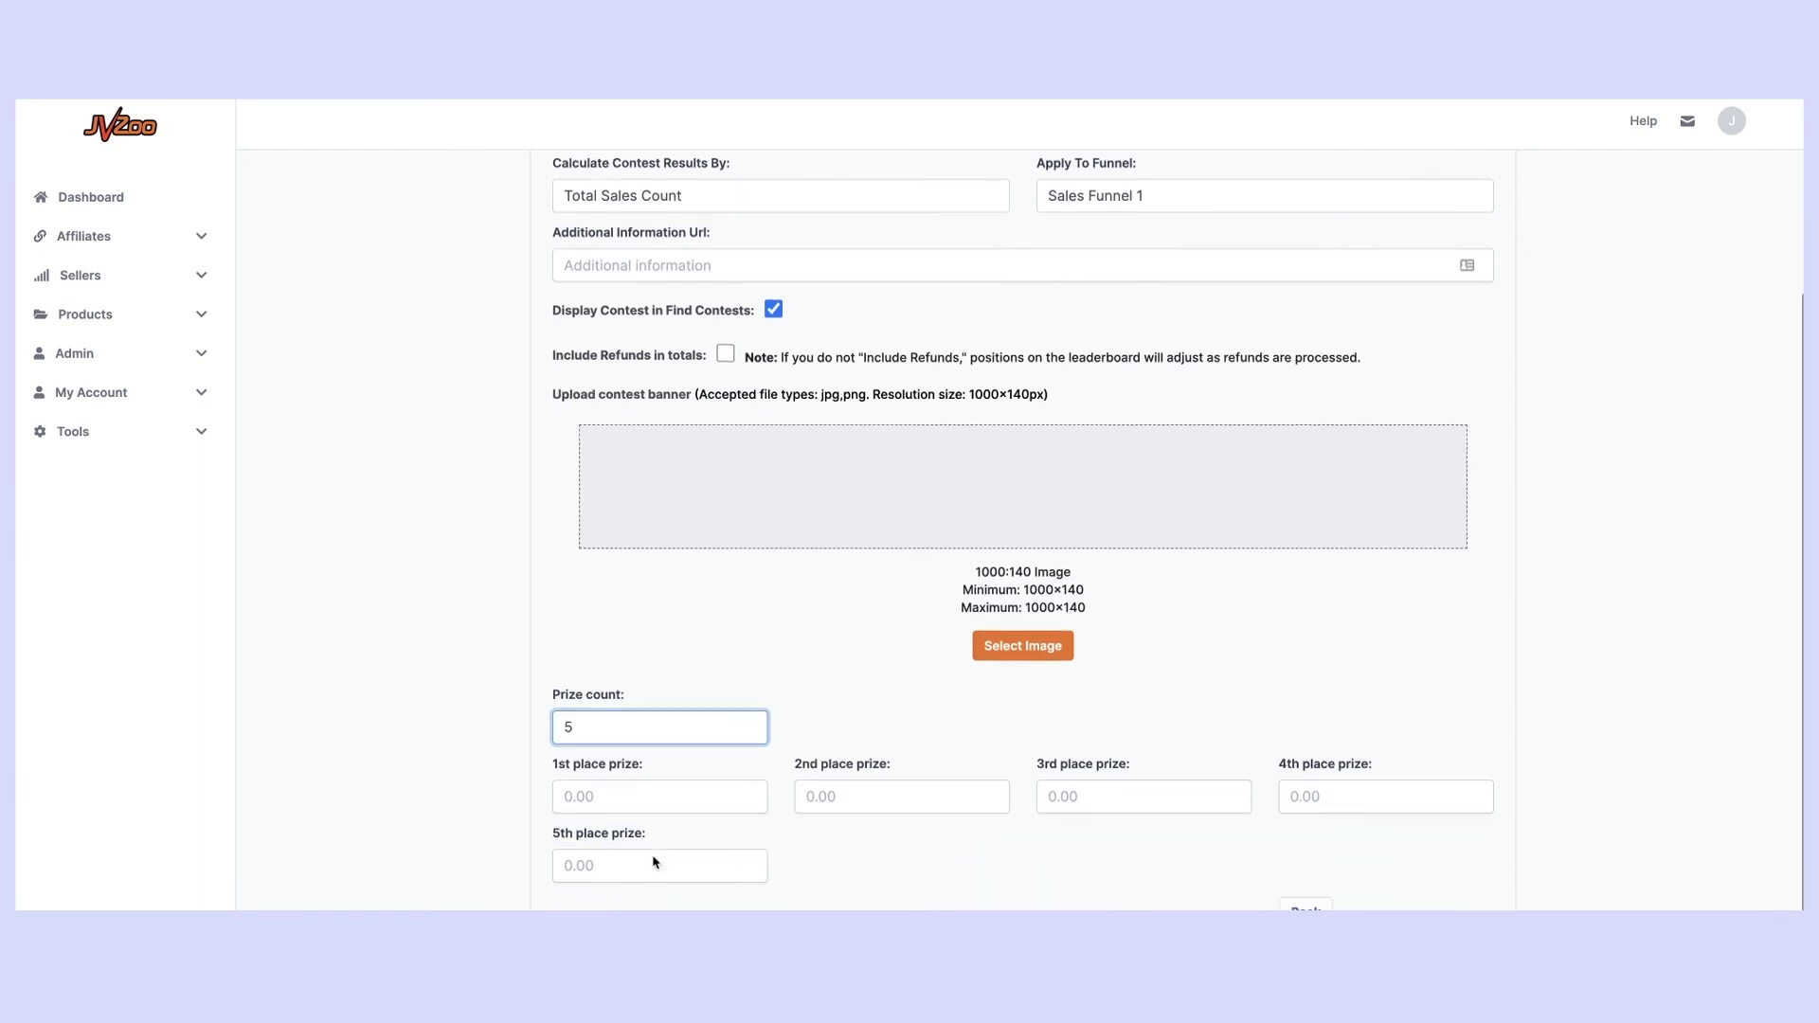
{"action": "left_click", "coordinate": [615, 800]}
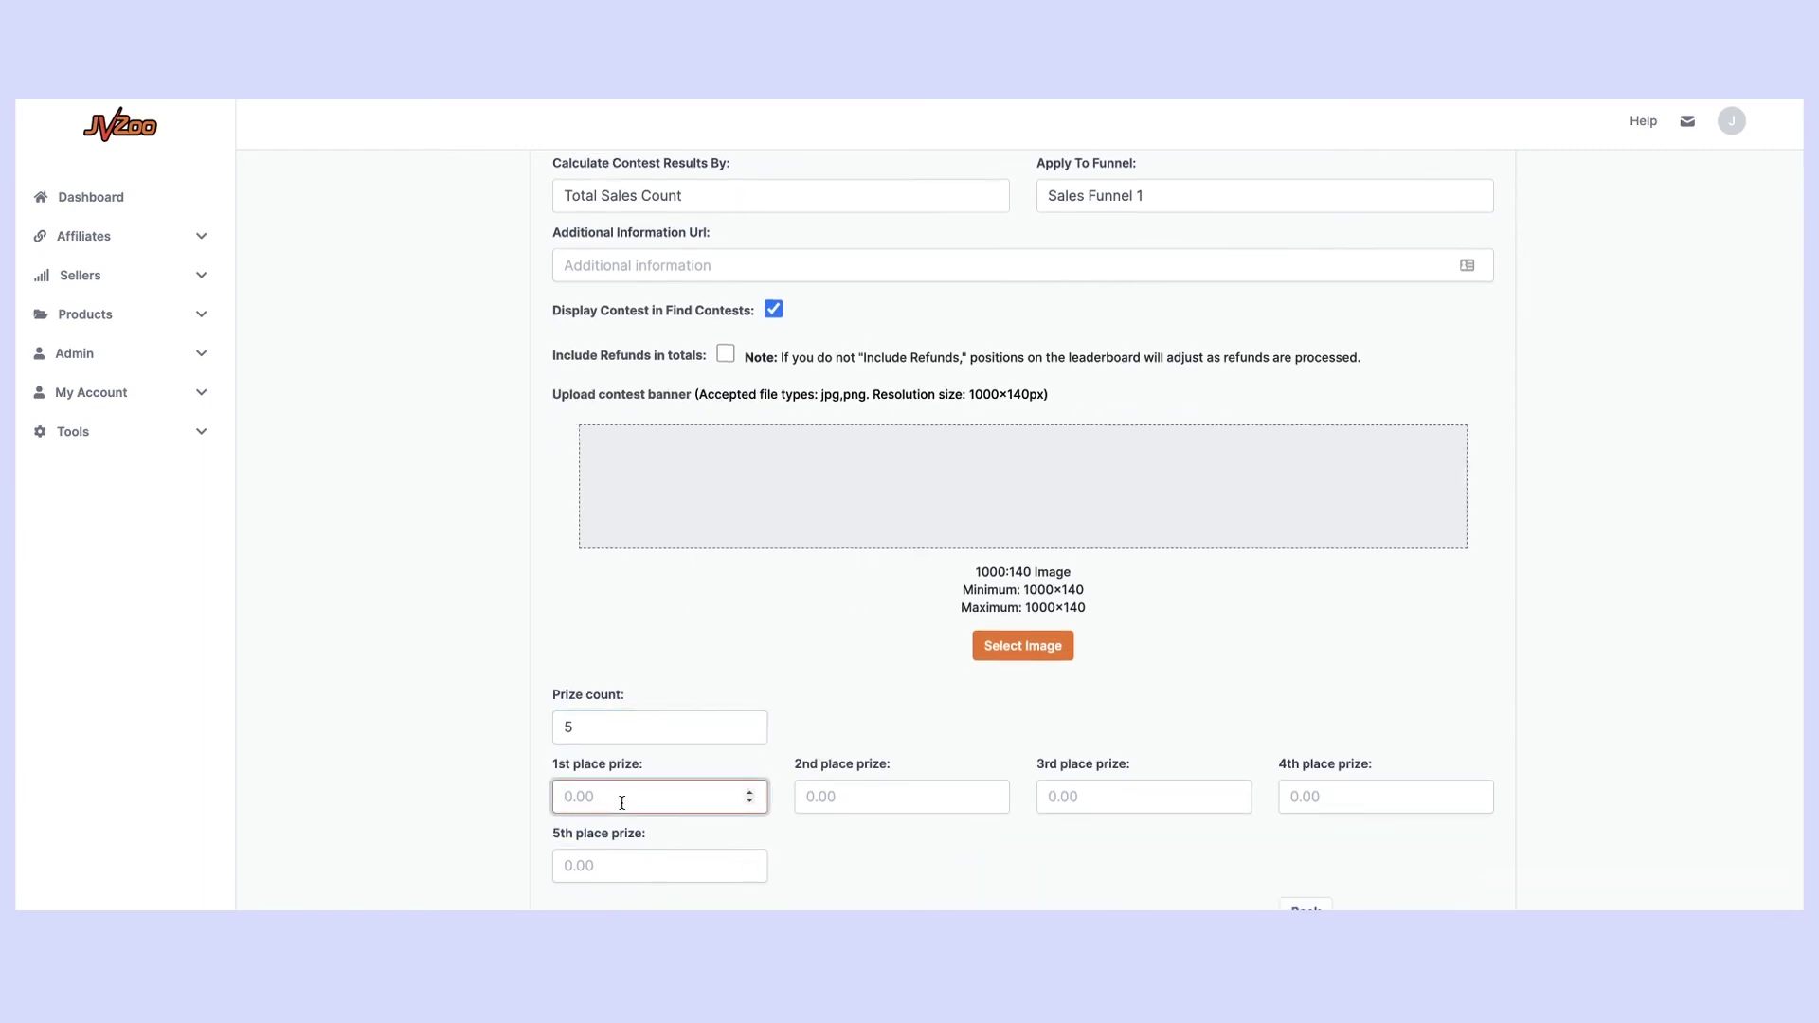
{"action": "type", "text": "5000"}
{"action": "left_click", "coordinate": [913, 851]}
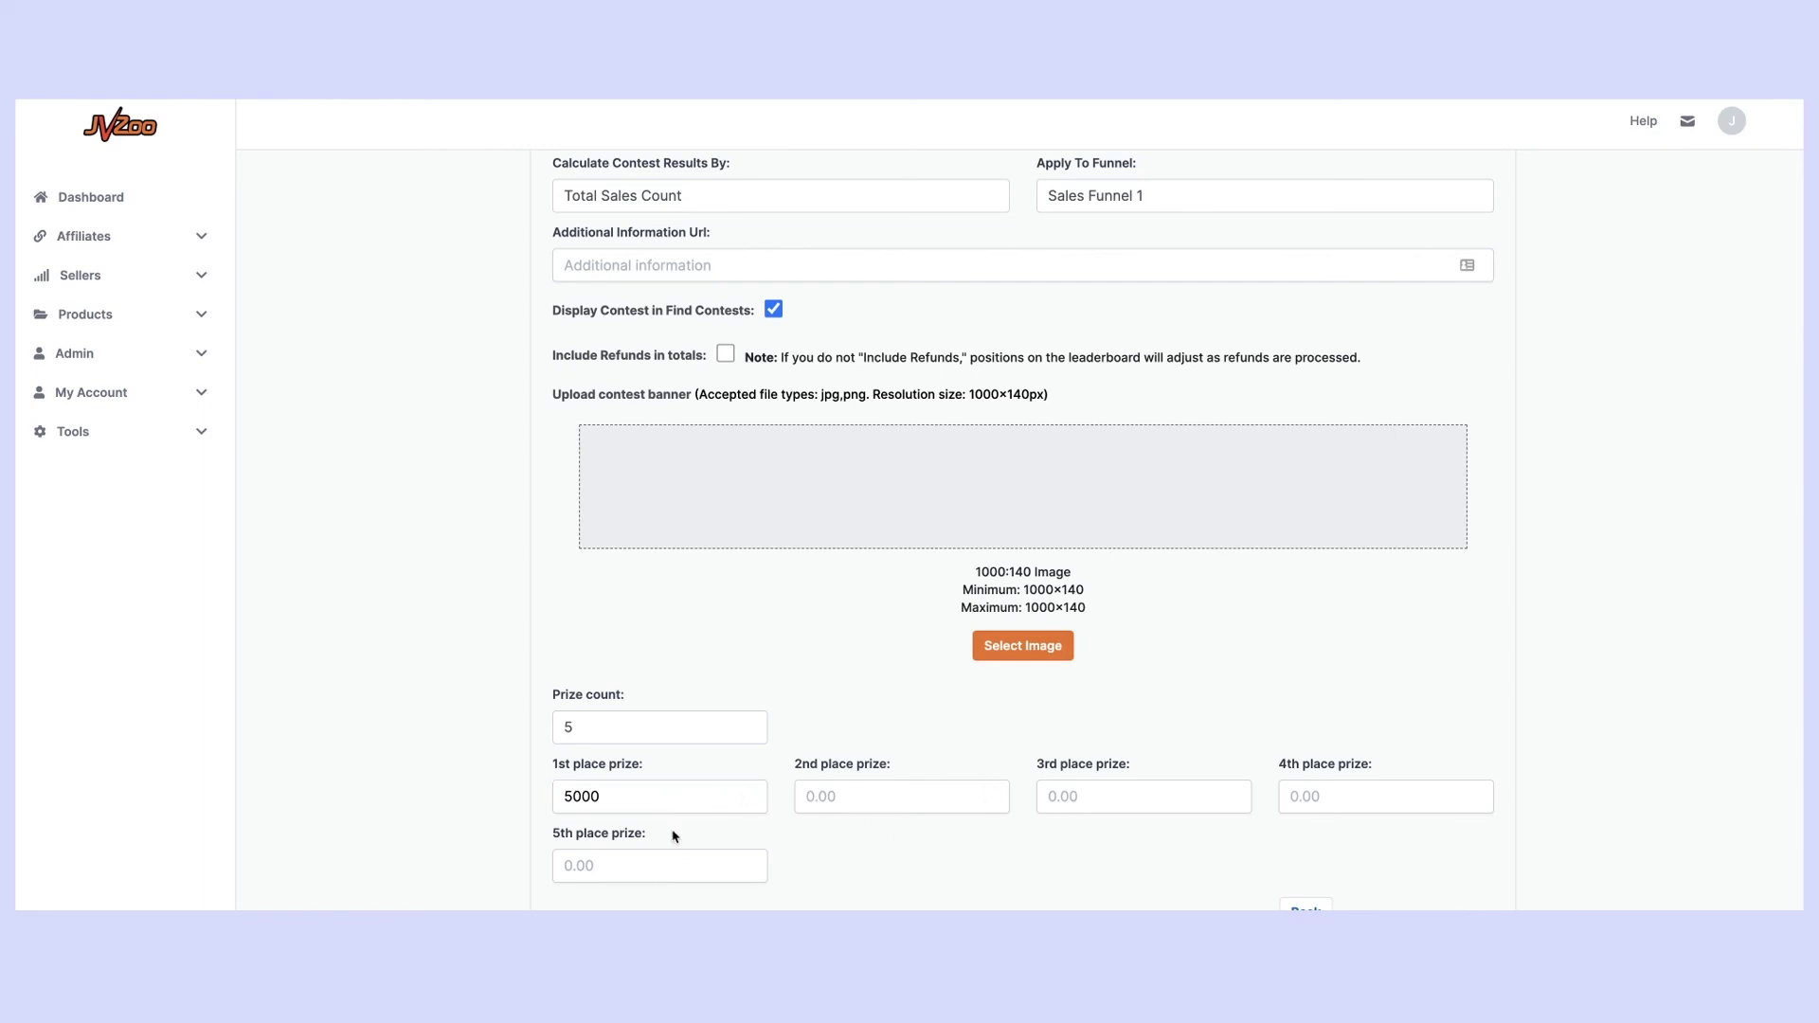
Enter prizes of 3000, 2000, 1000 and 500 for 2nd through 5th place.
{"action": "left_click", "coordinate": [855, 796]}
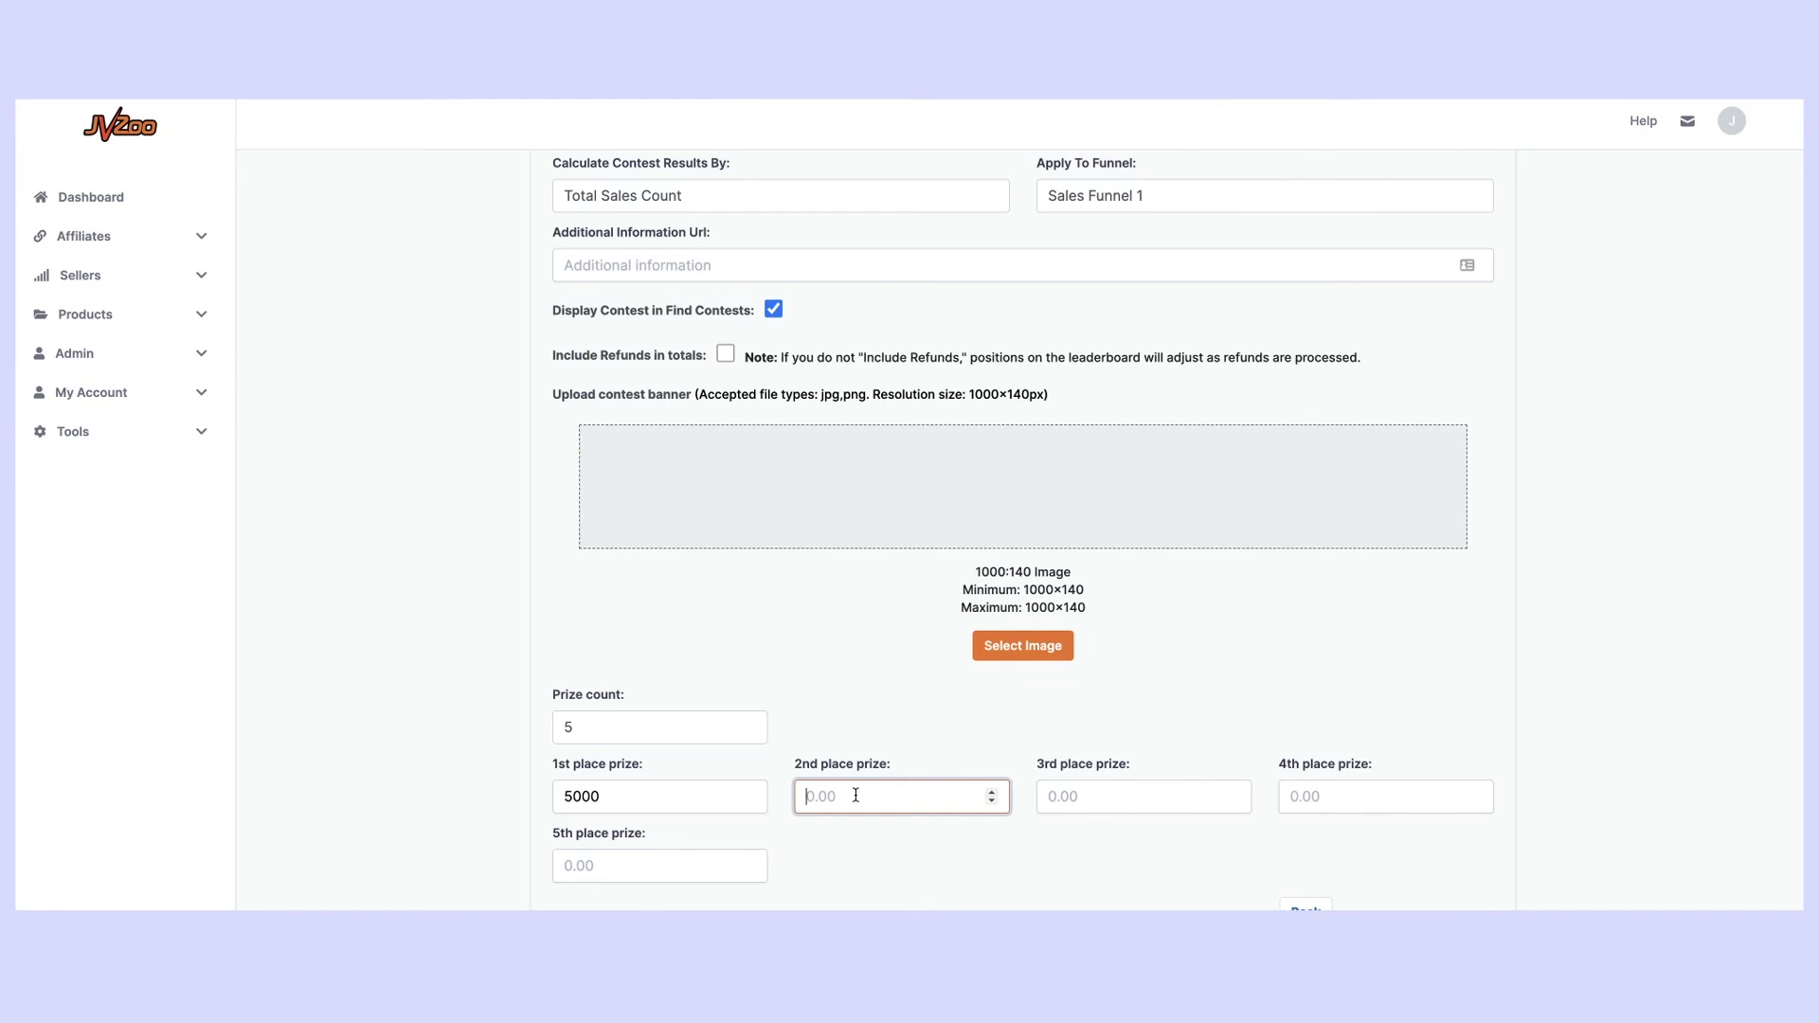
{"action": "type", "text": "3000"}
{"action": "left_click", "coordinate": [1151, 806]}
{"action": "type", "text": "2000"}
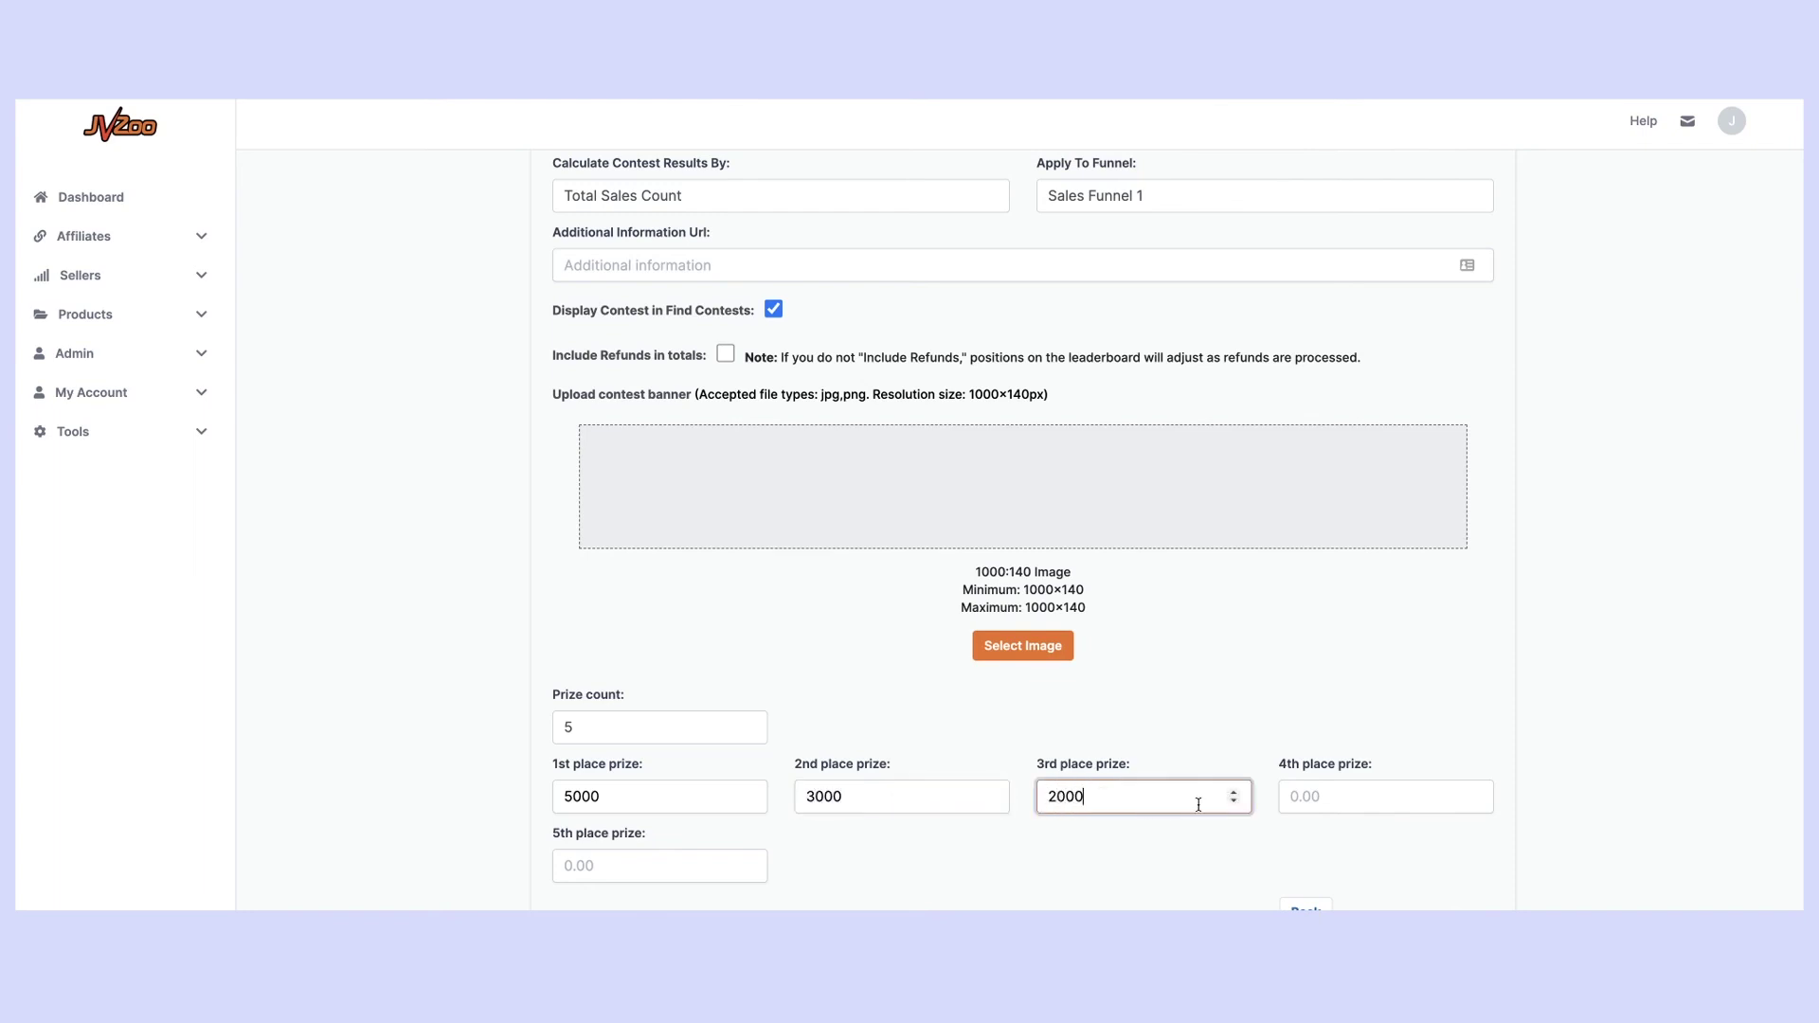
{"action": "left_click", "coordinate": [1324, 799]}
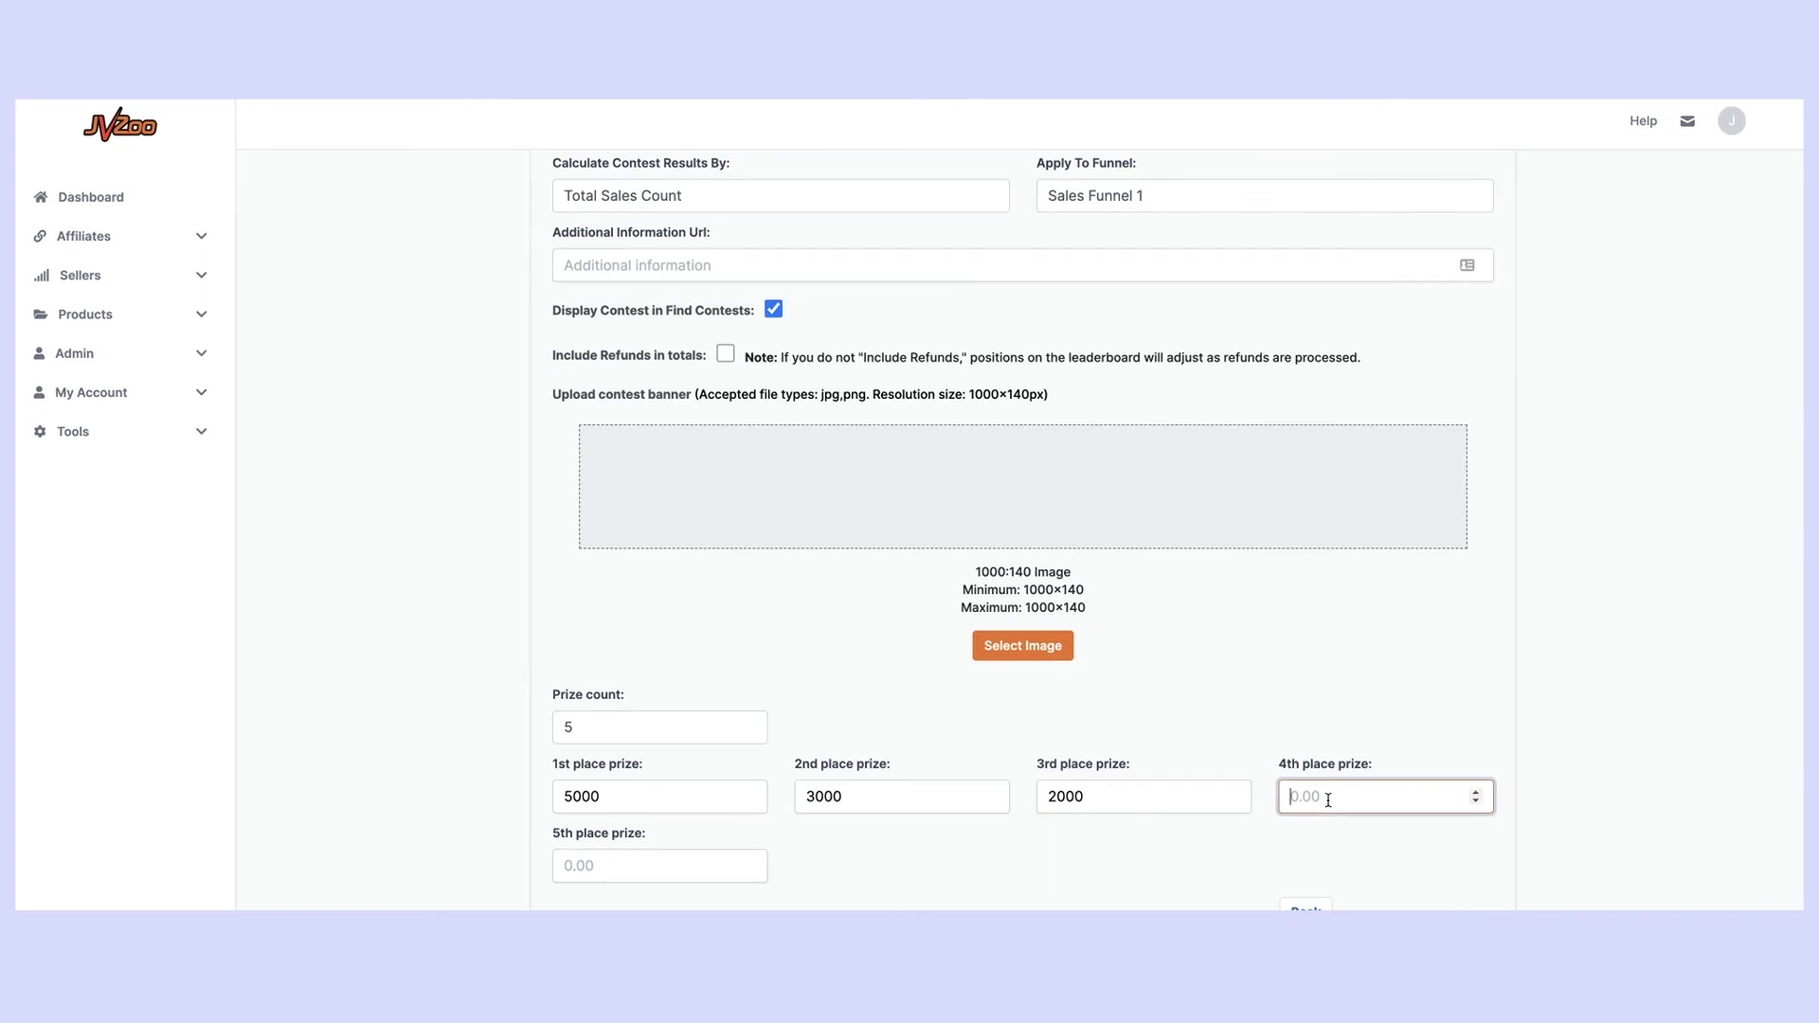
{"action": "type", "text": "1000"}
{"action": "left_click", "coordinate": [588, 879]}
{"action": "type", "text": "500"}
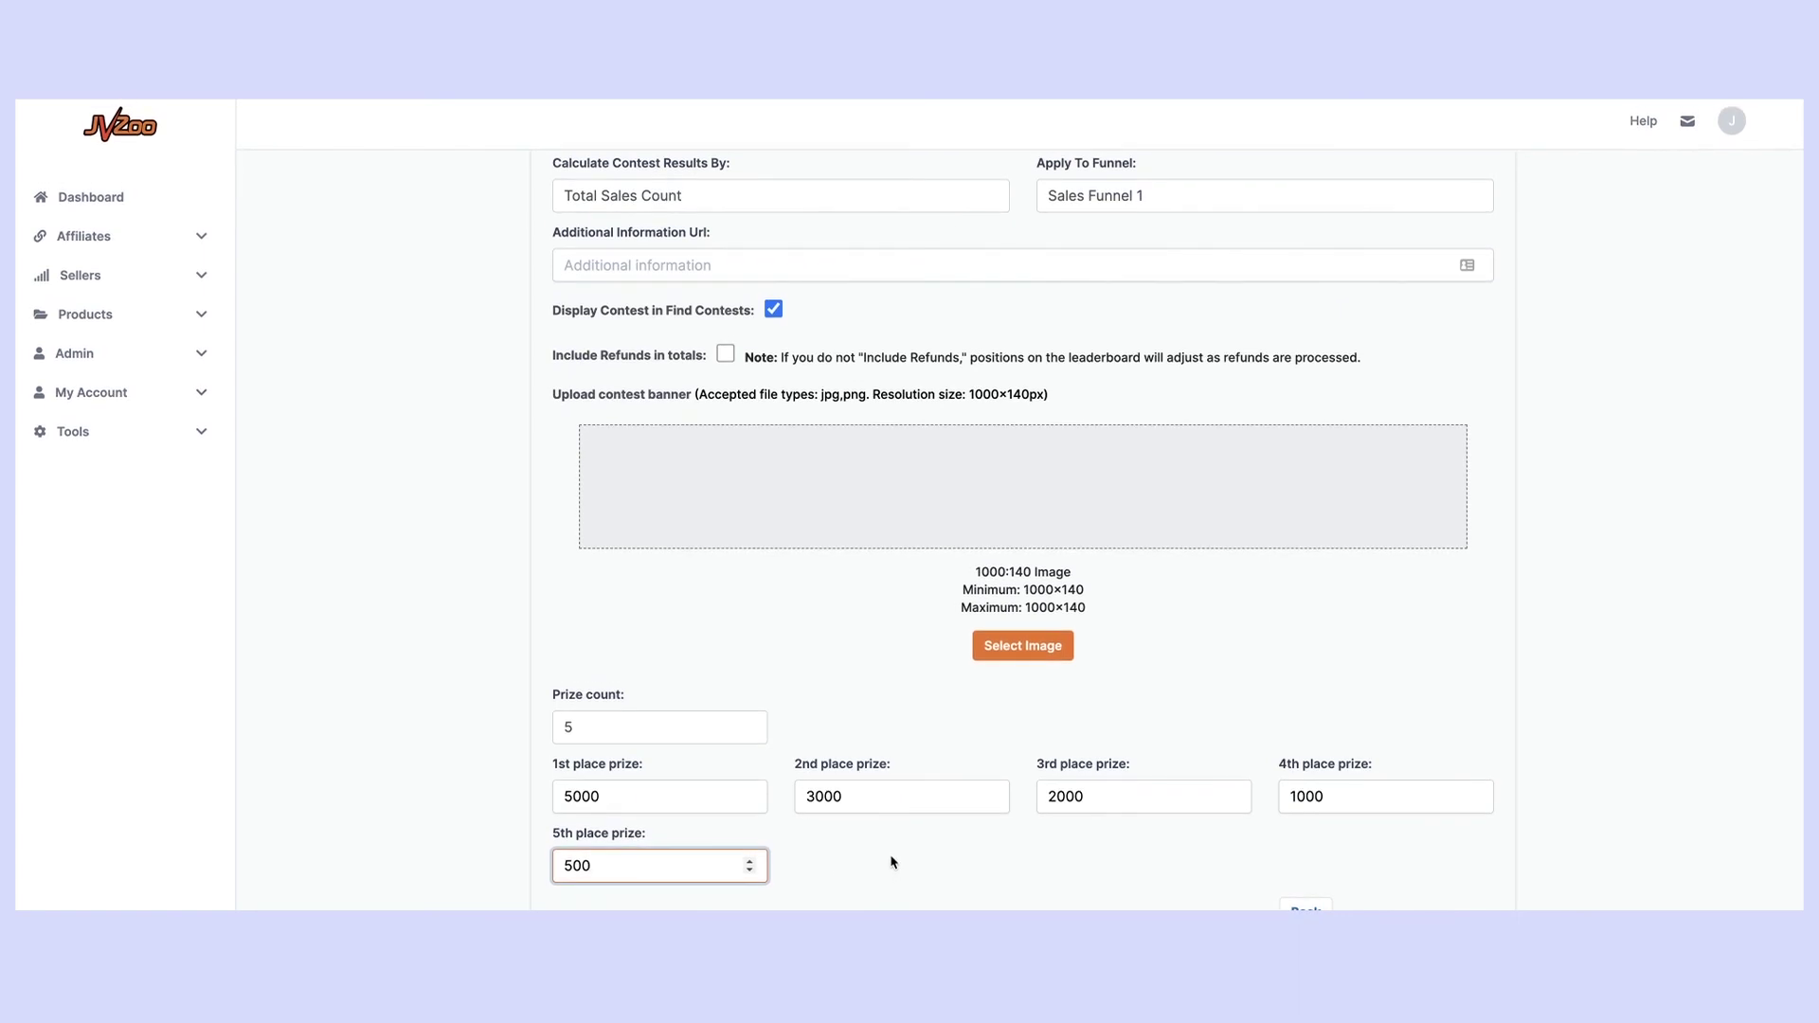
{"action": "scroll", "coordinate": [891, 862], "scroll_direction": "up", "scroll_amount": 1}
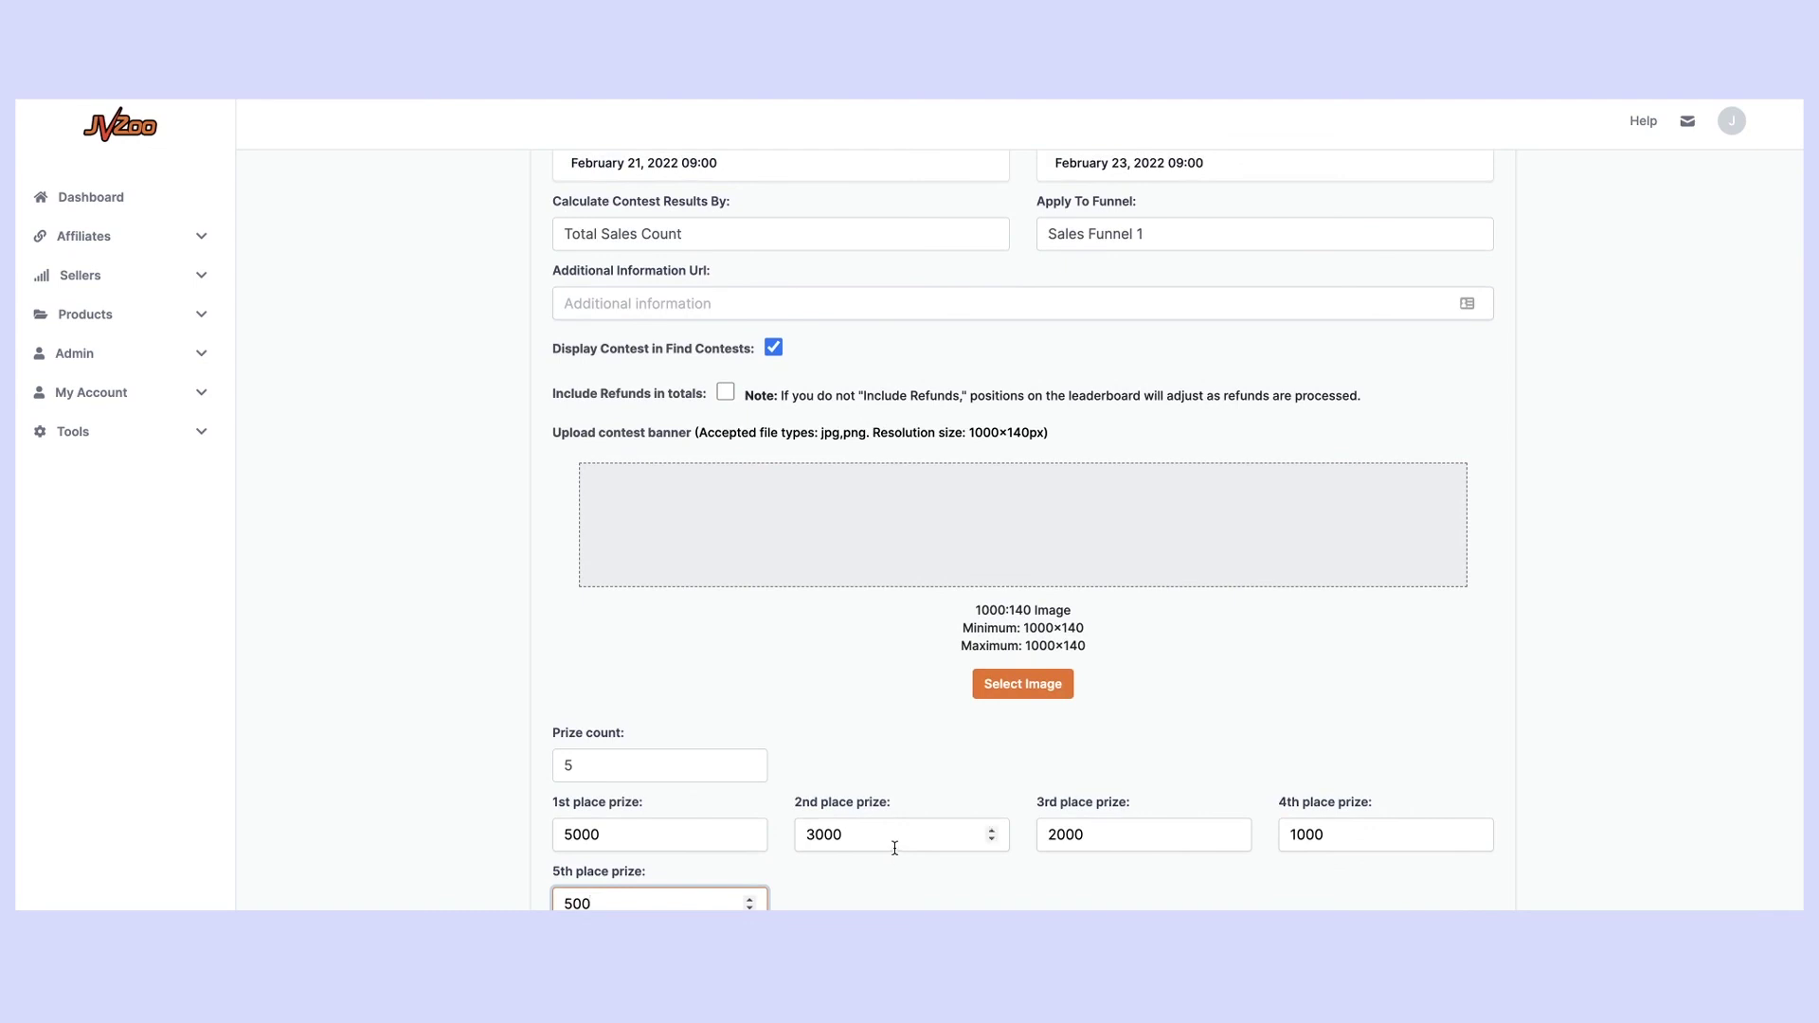
{"action": "scroll", "coordinate": [895, 848], "scroll_direction": "up", "scroll_amount": 3}
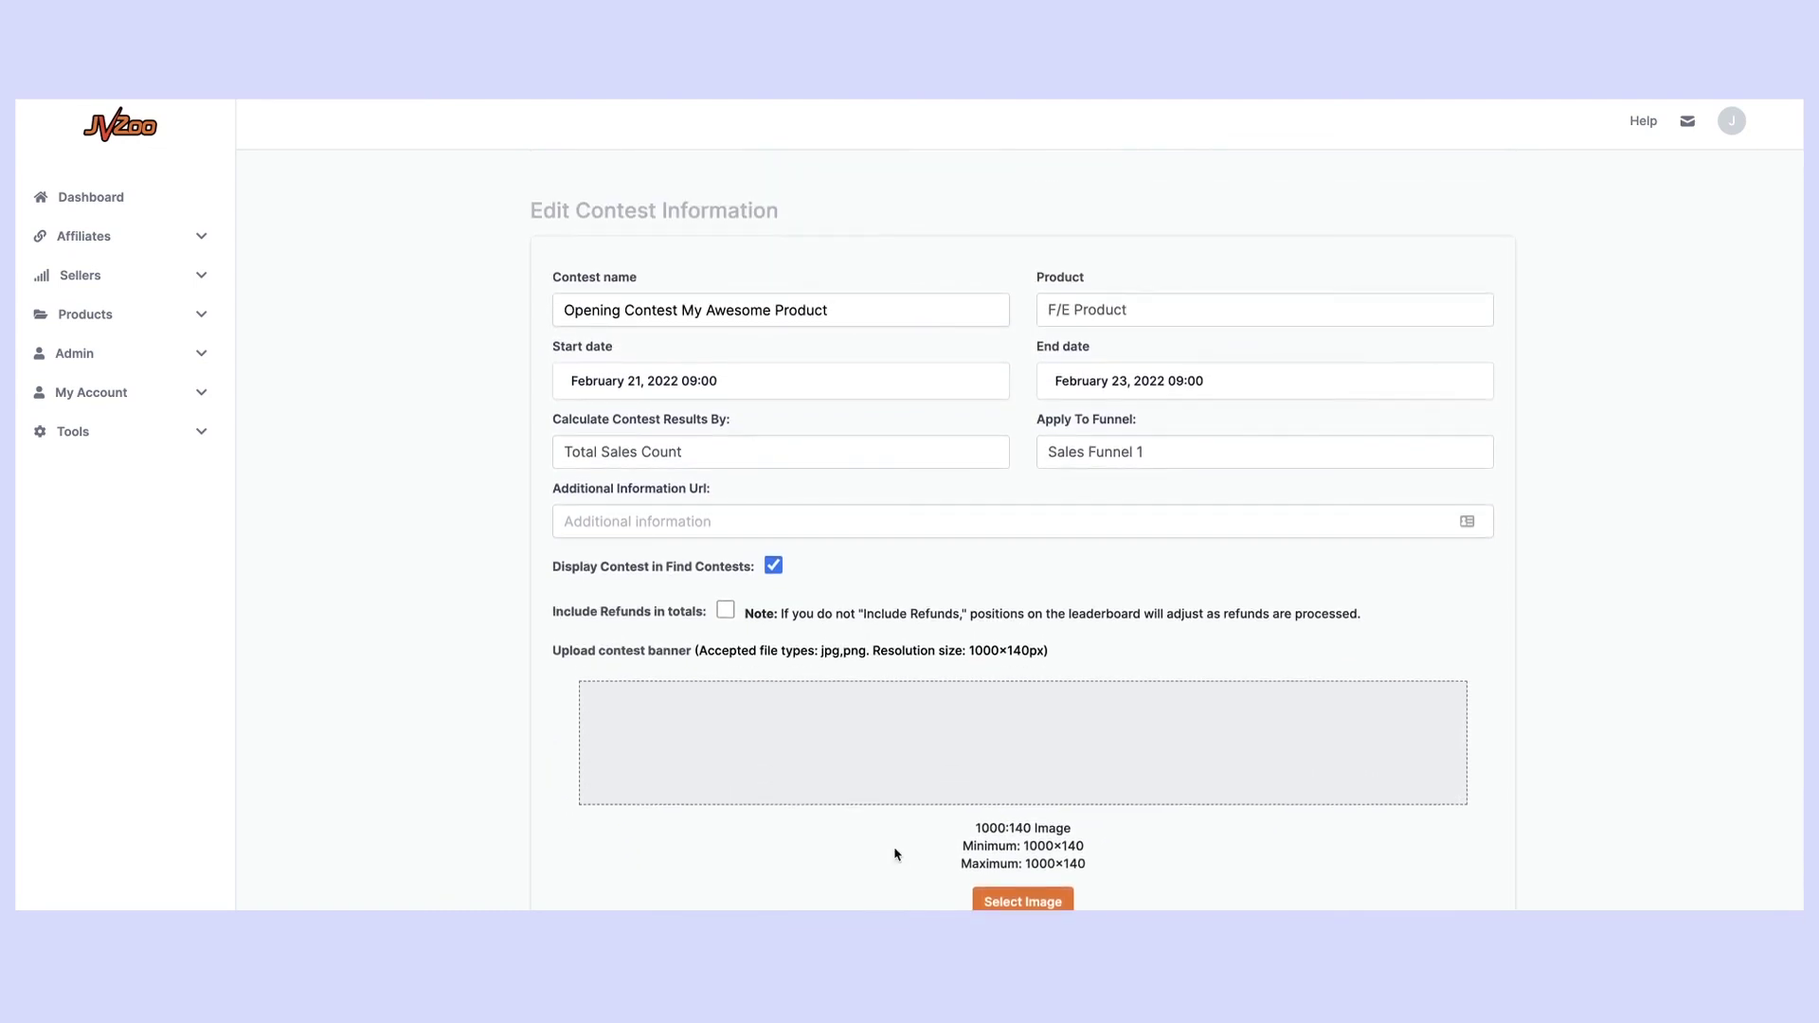